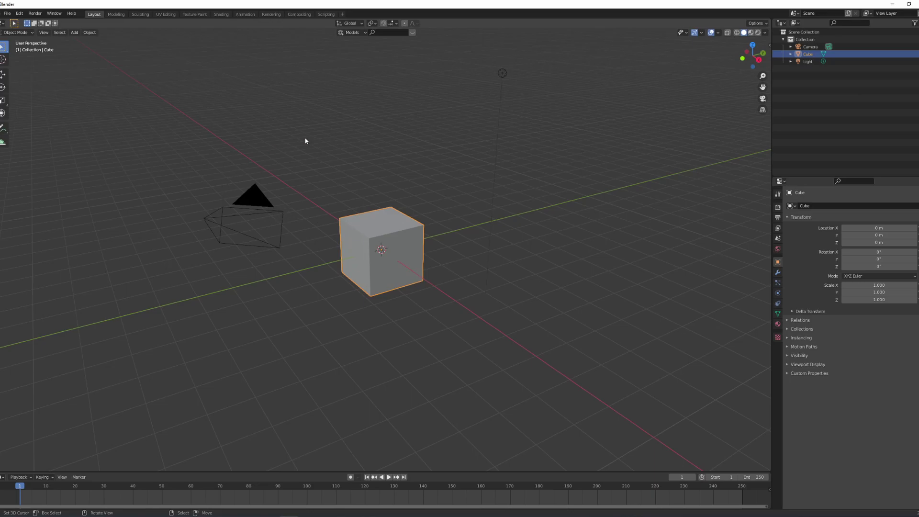
Toggle the sidebar open and closed to check the screencast key display settings
{"action": "key", "text": "n"}
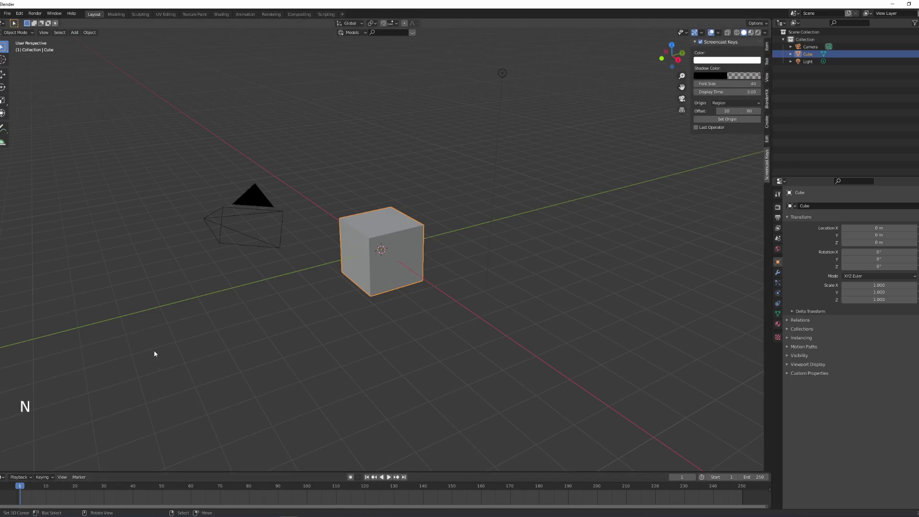
{"action": "key", "text": "n"}
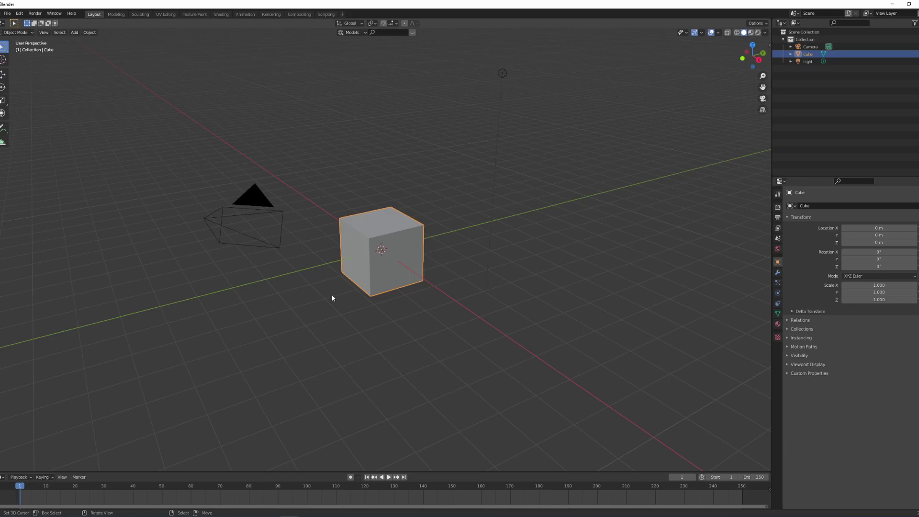
Delete the default camera, cube and light from the scene
{"action": "key", "text": "a"}
{"action": "key", "text": "a"}
{"action": "key", "text": "a"}
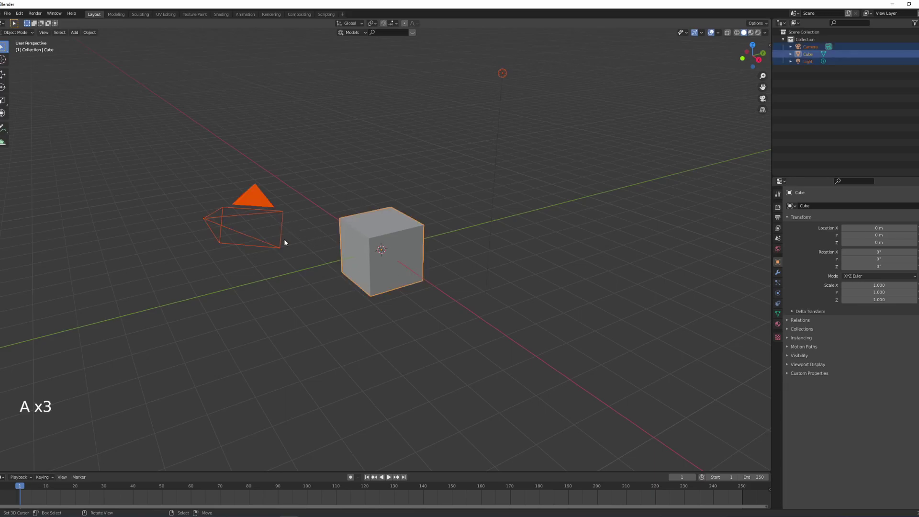
{"action": "key", "text": "x"}
{"action": "left_click", "coordinate": [272, 230]}
{"action": "middle_click", "coordinate": [418, 257]}
Add a cylinder mesh and scale it up by 4.4
{"action": "key", "text": "shift+a"}
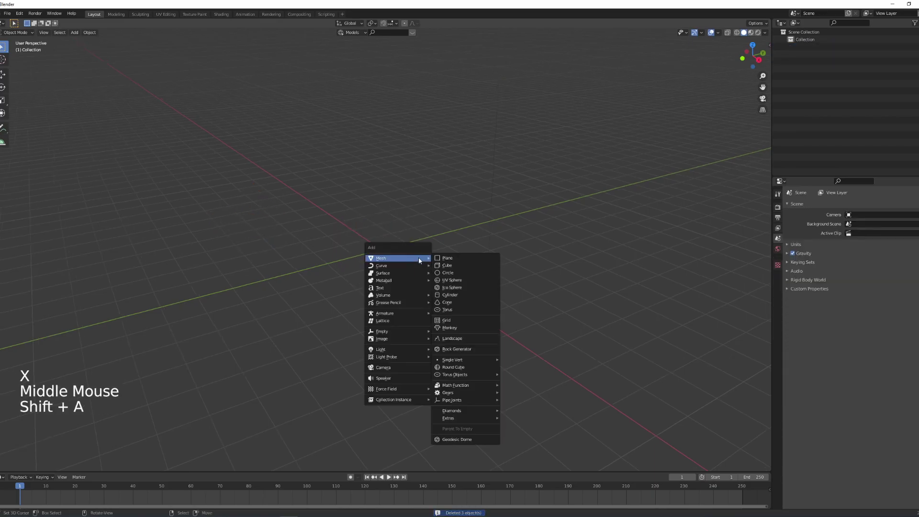
{"action": "left_click", "coordinate": [450, 294]}
{"action": "middle_click_drag", "start_coordinate": [424, 269], "coordinate": [416, 288], "text": "shift"}
{"action": "key", "text": "s"}
{"action": "key", "text": "ctrl"}
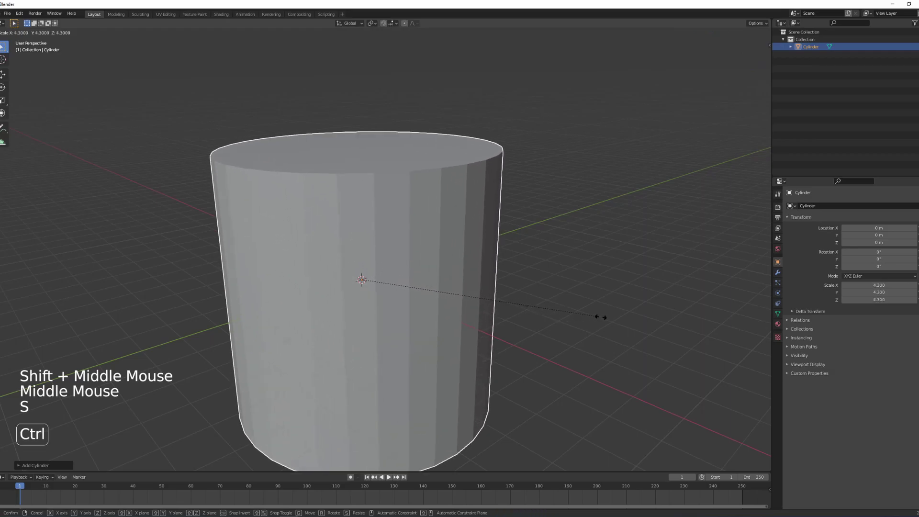
{"action": "left_click", "coordinate": [591, 317]}
{"action": "middle_click_drag", "start_coordinate": [590, 318], "coordinate": [370, 251]}
{"action": "scroll", "coordinate": [513, 314], "scroll_direction": "down", "scroll_amount": 3}
In Edit Mode, delete the cylinder's top and bottom cap faces
{"action": "key", "text": "Tab"}
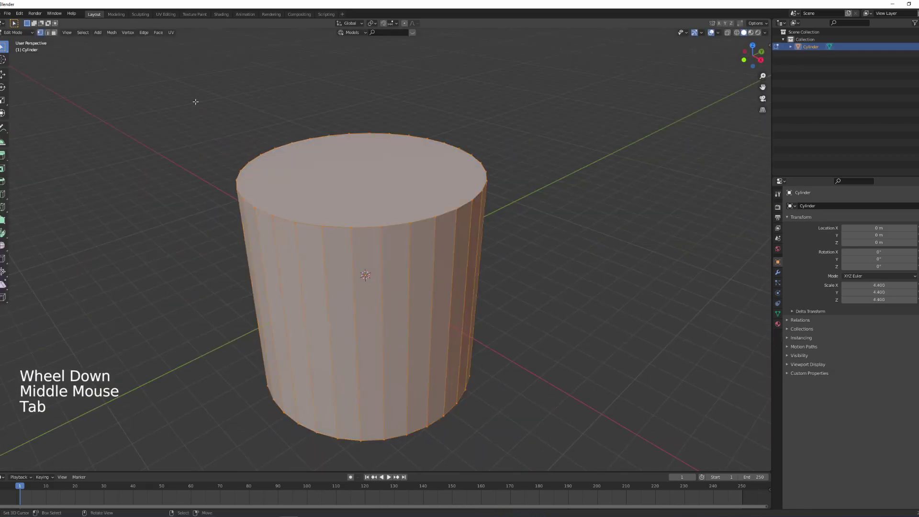
{"action": "left_click", "coordinate": [53, 34]}
{"action": "right_click", "coordinate": [397, 192]}
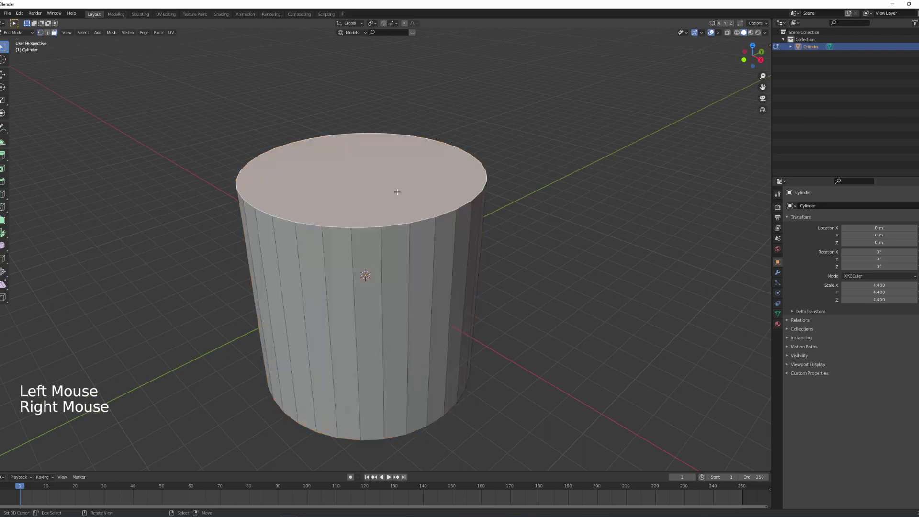
{"action": "middle_click_drag", "start_coordinate": [317, 166], "coordinate": [357, 325]}
{"action": "right_click", "coordinate": [357, 325], "text": "shift"}
{"action": "middle_click_drag", "start_coordinate": [503, 208], "coordinate": [478, 242]}
{"action": "key", "text": "x"}
{"action": "left_click", "coordinate": [507, 282]}
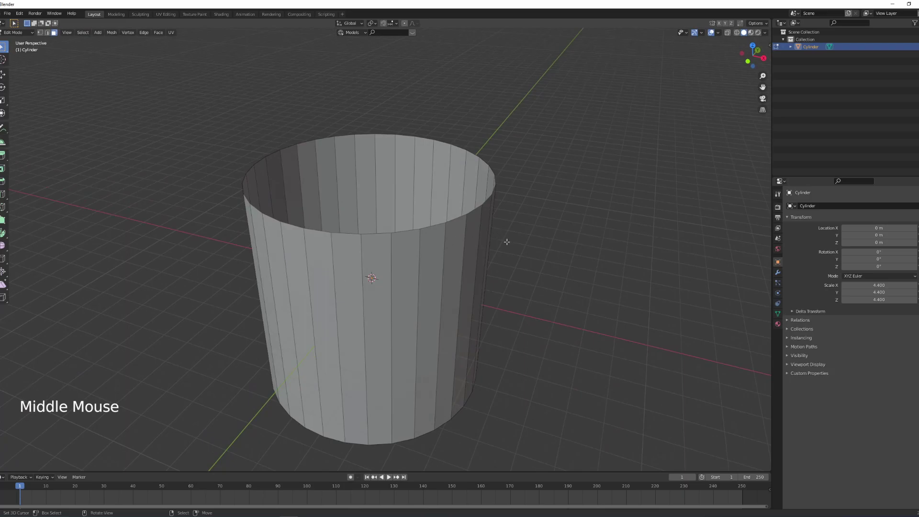
Back in Object Mode, apply the scale so it reads 1.000
{"action": "key", "text": "Tab"}
{"action": "key", "text": "ctrl+a"}
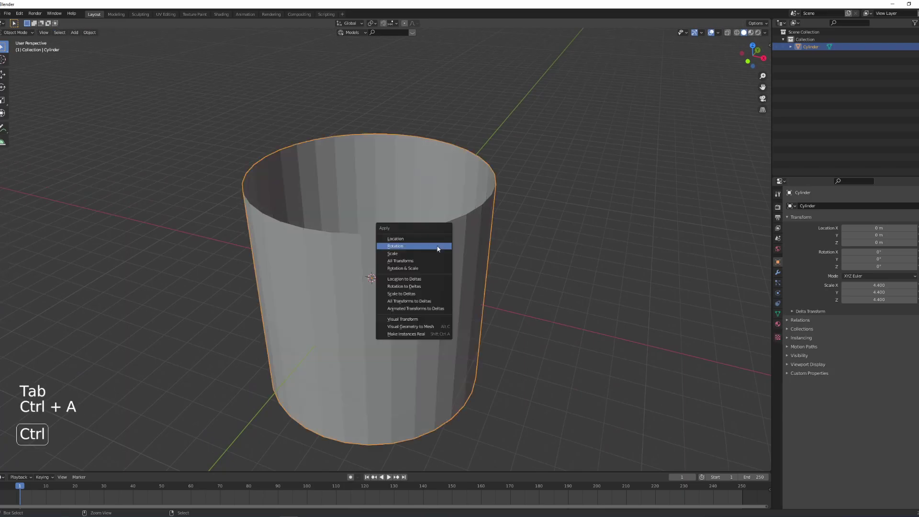
{"action": "left_click", "coordinate": [434, 254]}
{"action": "middle_click_drag", "start_coordinate": [435, 254], "coordinate": [456, 249]}
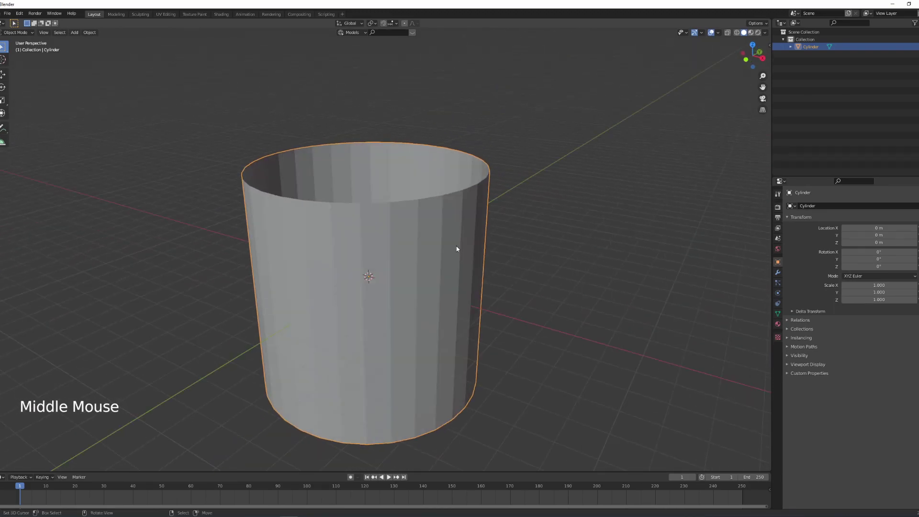
Shade the open cylinder smooth
{"action": "key", "text": "w"}
{"action": "left_click", "coordinate": [484, 247]}
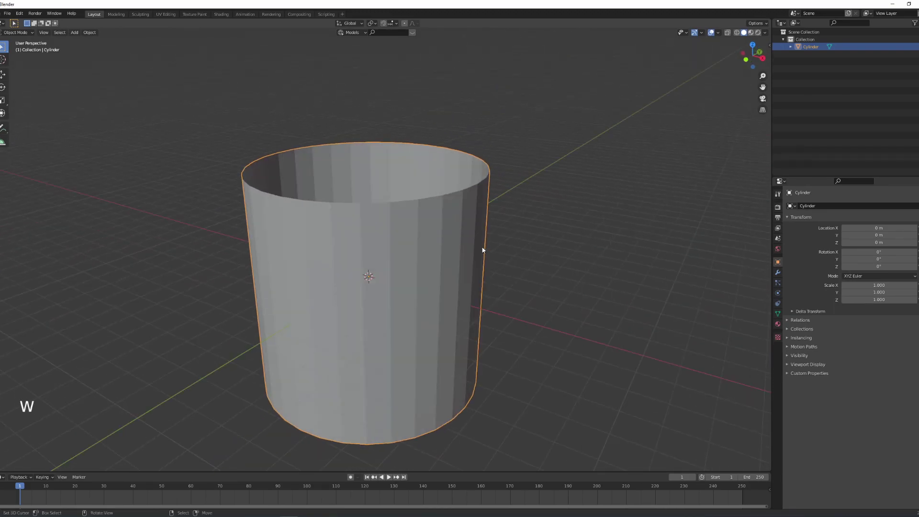
{"action": "left_click", "coordinate": [484, 248]}
{"action": "key", "text": "w"}
{"action": "left_click", "coordinate": [479, 239]}
{"action": "middle_click_drag", "start_coordinate": [595, 269], "coordinate": [540, 259]}
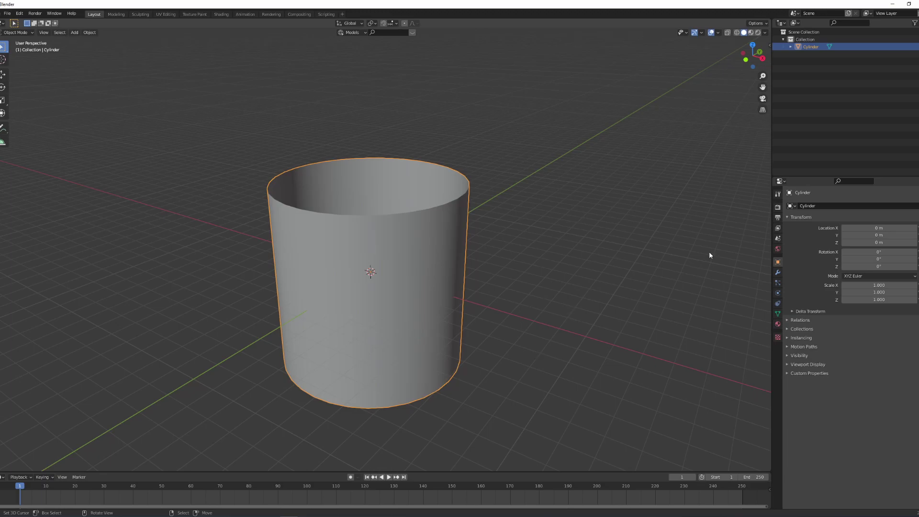
Set the render engine to Cycles on GPU Compute and tick Film > Transparent
{"action": "left_click", "coordinate": [776, 207]}
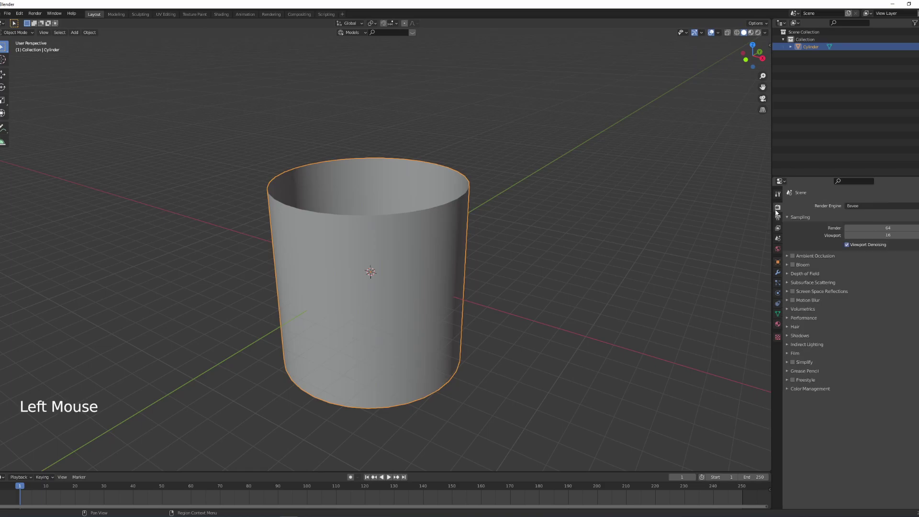
{"action": "left_click", "coordinate": [873, 207]}
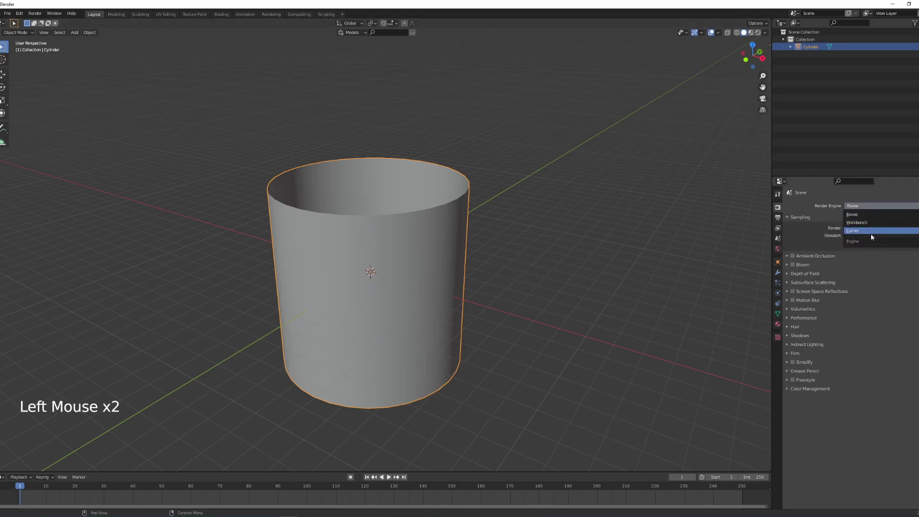
{"action": "left_click", "coordinate": [871, 232]}
{"action": "left_click", "coordinate": [869, 224]}
{"action": "left_click", "coordinate": [861, 242]}
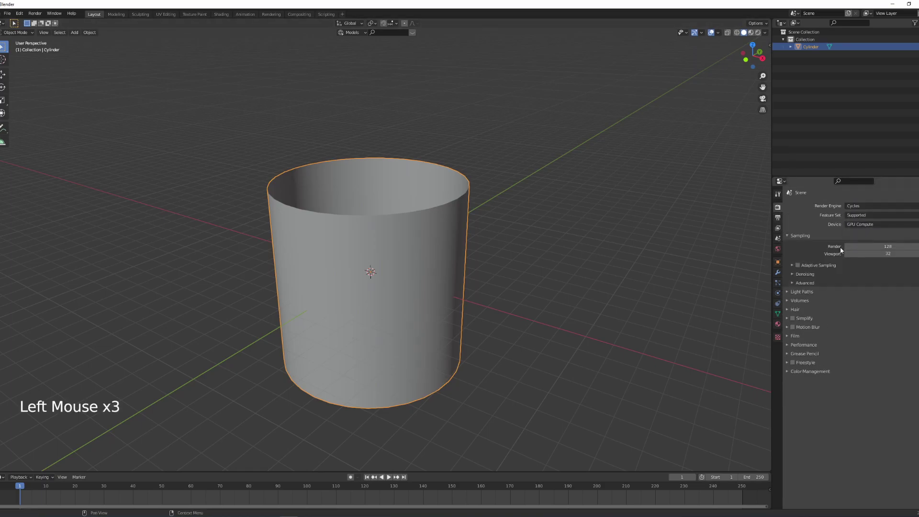
{"action": "left_click", "coordinate": [804, 337]}
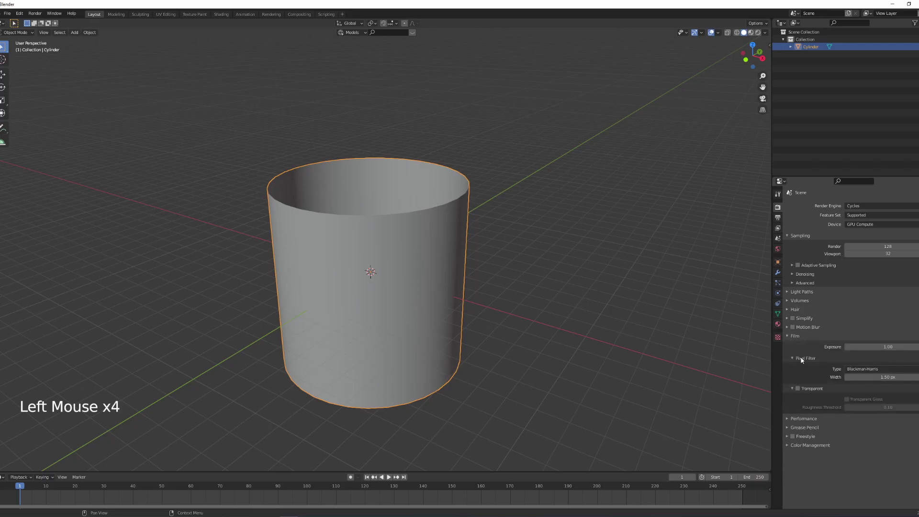
{"action": "left_click", "coordinate": [797, 389]}
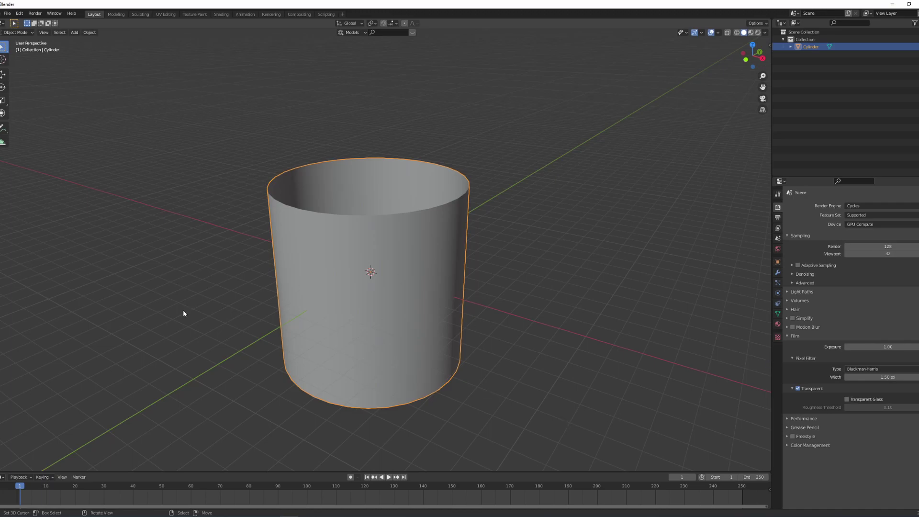
Set the world colour to an Environment Texture with photo_studio_01_4k.hdr and preview it rendered
{"action": "left_click", "coordinate": [776, 249]}
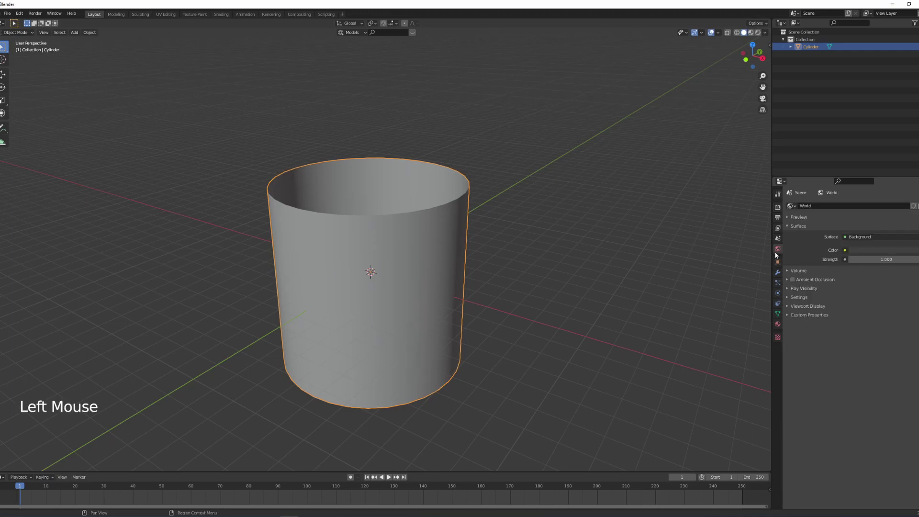
{"action": "left_click", "coordinate": [844, 250]}
{"action": "left_click", "coordinate": [707, 287]}
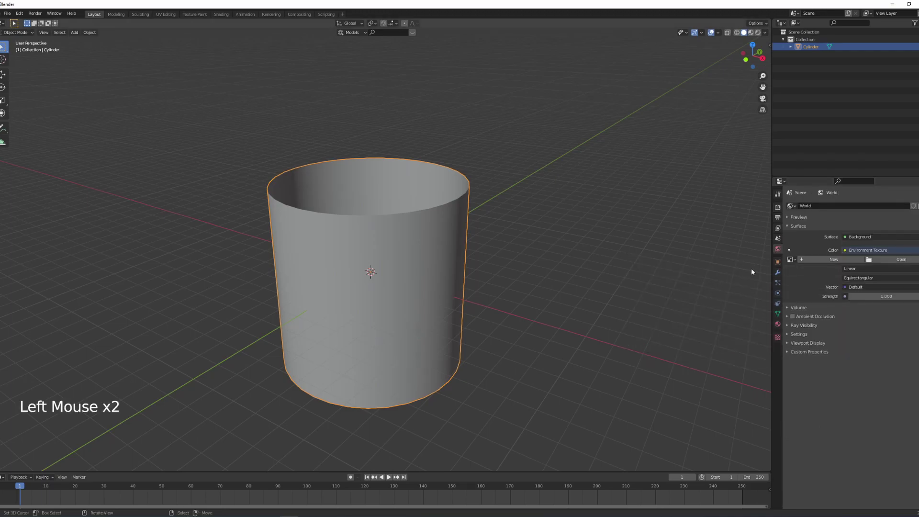
{"action": "left_click", "coordinate": [885, 261]}
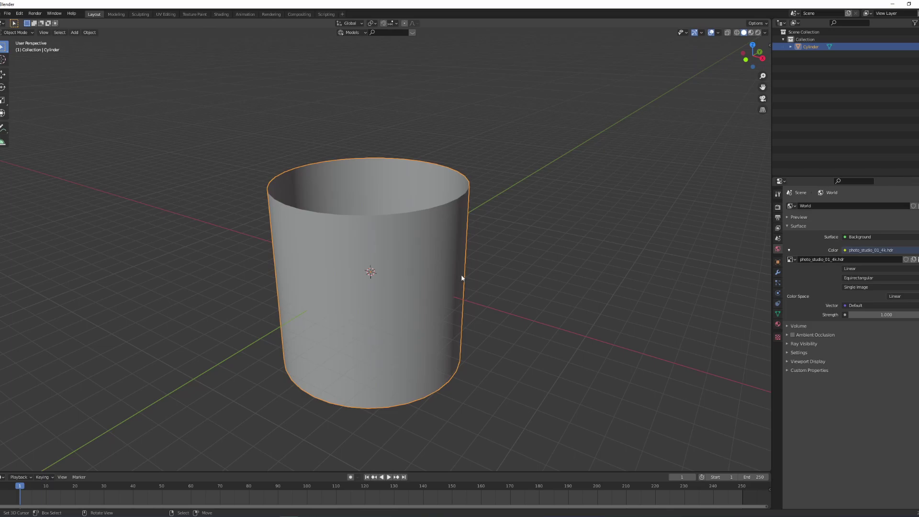
{"action": "middle_click_drag", "start_coordinate": [320, 292], "coordinate": [475, 268]}
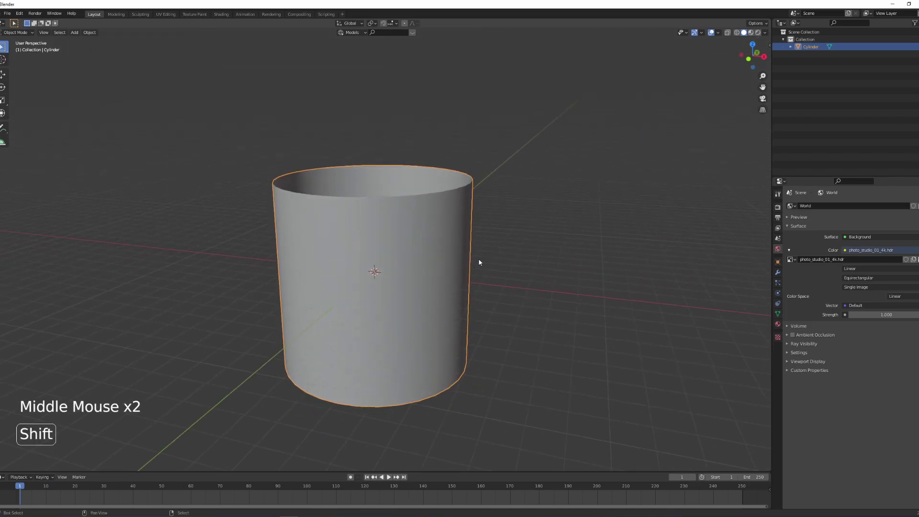
{"action": "key", "text": "shift+z"}
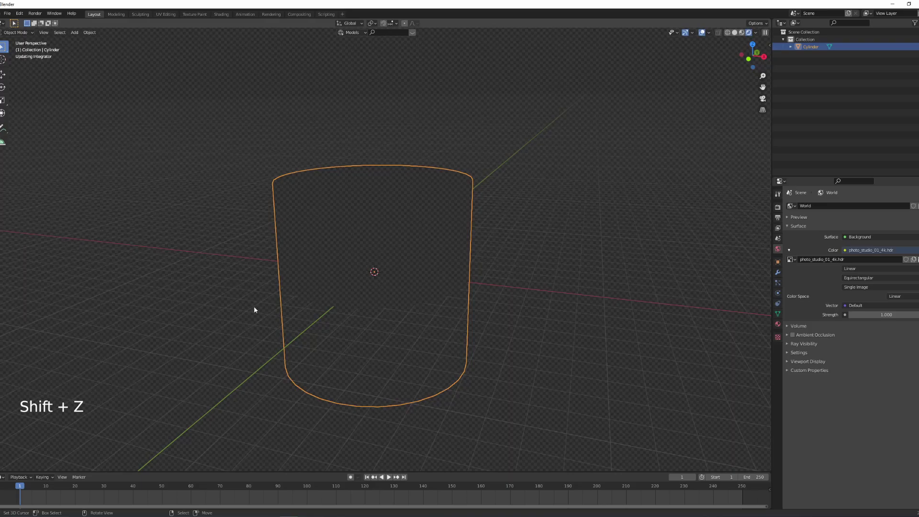
{"action": "middle_click_drag", "start_coordinate": [254, 309], "coordinate": [420, 279]}
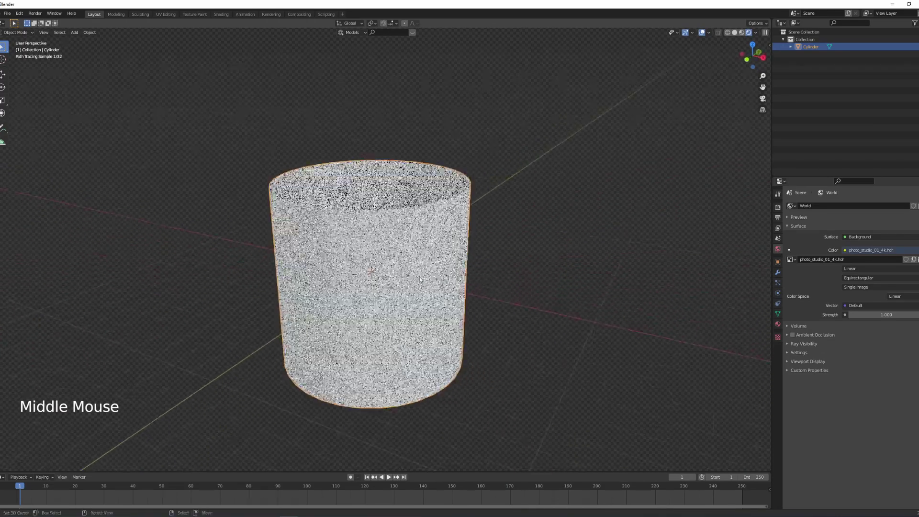
{"action": "middle_click_drag", "start_coordinate": [429, 211], "coordinate": [477, 276]}
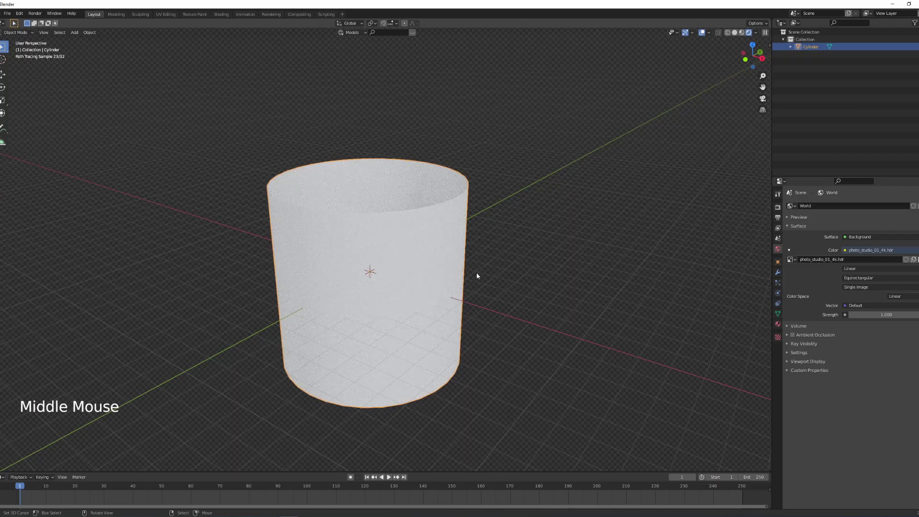
Return to solid shading, split the view into areas, and make the upper one an Image Editor
{"action": "key", "text": "z"}
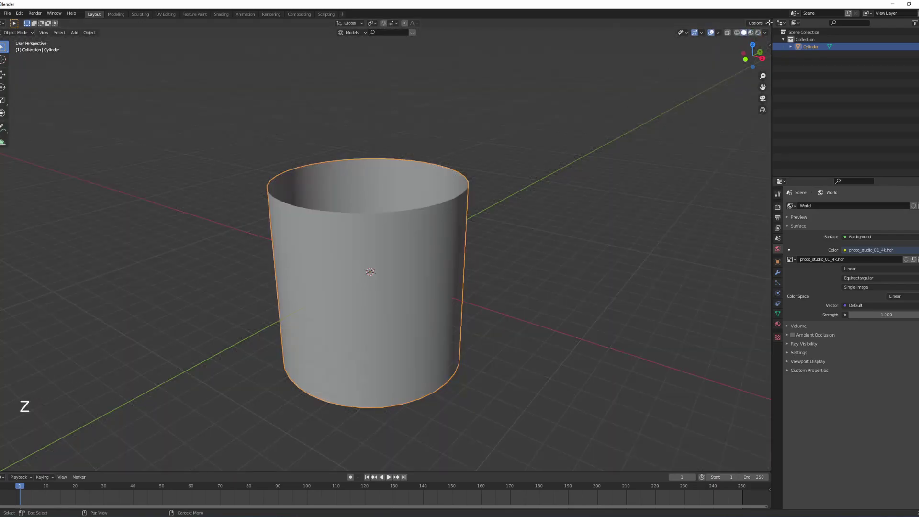
{"action": "left_click_drag", "start_coordinate": [769, 30], "coordinate": [562, 68]}
{"action": "left_click_drag", "start_coordinate": [458, 68], "coordinate": [246, 67]}
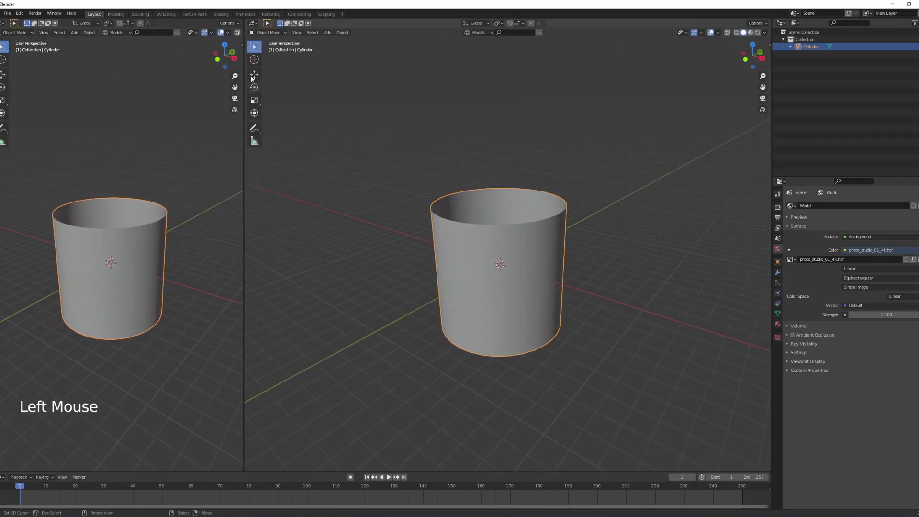
{"action": "left_click_drag", "start_coordinate": [245, 22], "coordinate": [345, 121]}
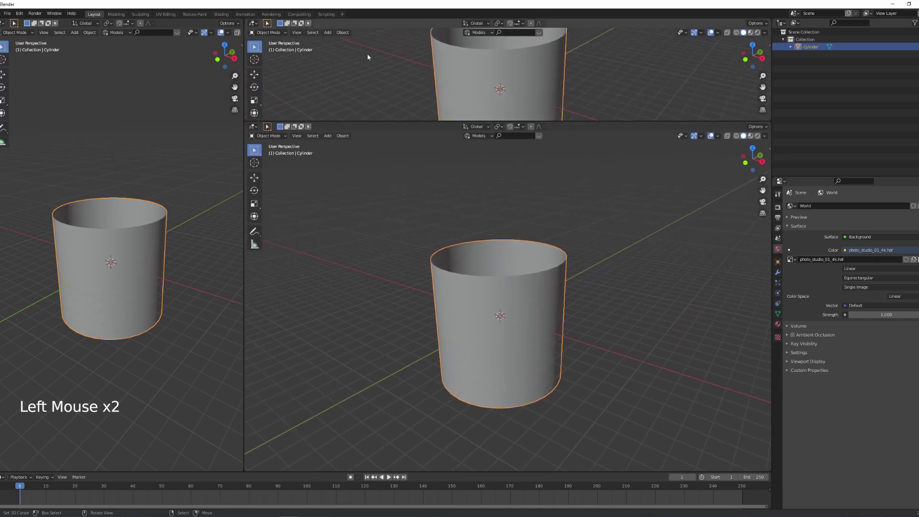
{"action": "left_click", "coordinate": [252, 24]}
{"action": "left_click", "coordinate": [268, 52]}
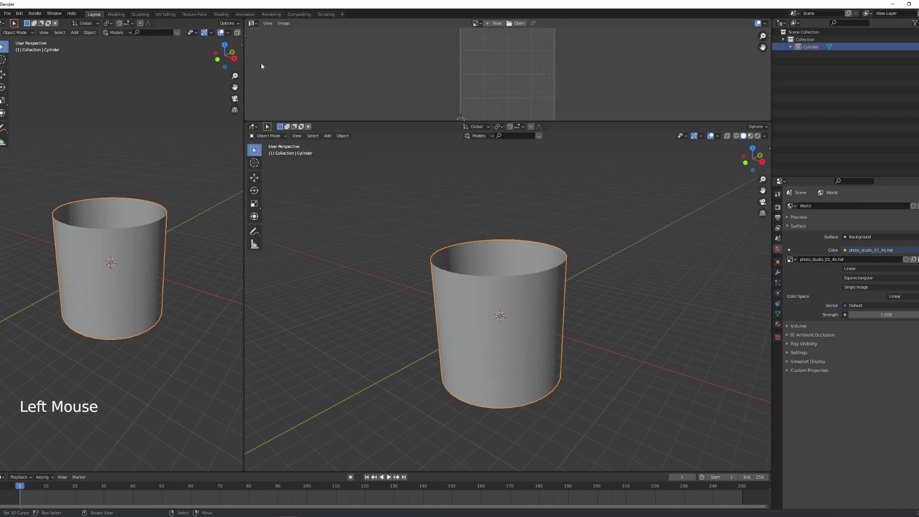
{"action": "scroll", "coordinate": [466, 77], "scroll_direction": "down", "scroll_amount": 1}
Turn the lower area into a Shader Editor and create a new material for the cylinder
{"action": "left_click", "coordinate": [252, 127]}
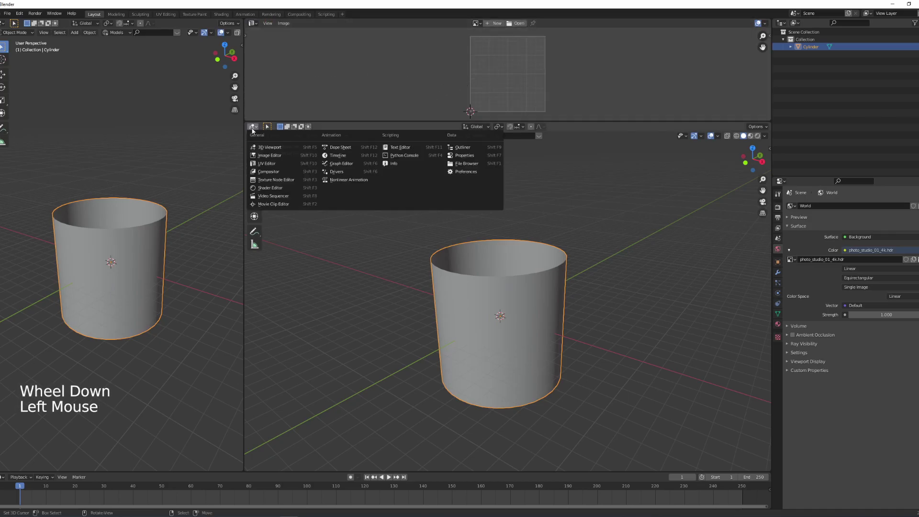
{"action": "left_click", "coordinate": [268, 189]}
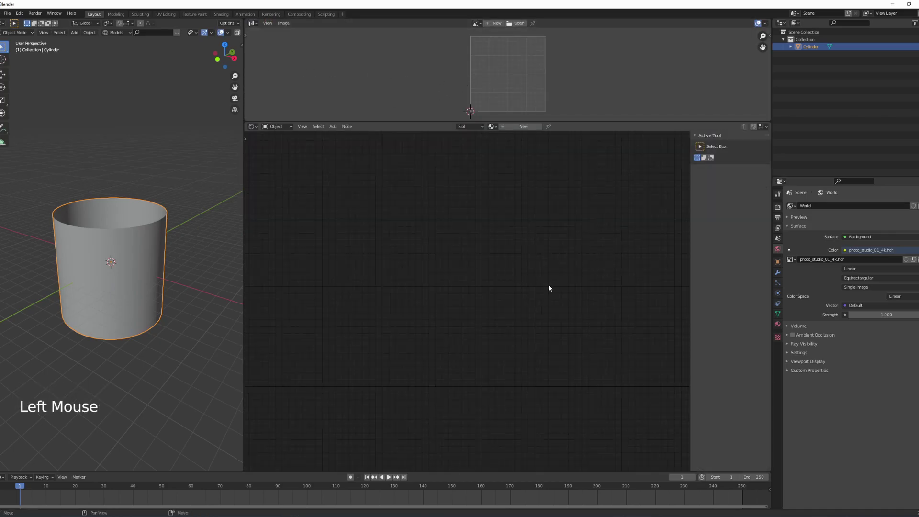
{"action": "key", "text": "n"}
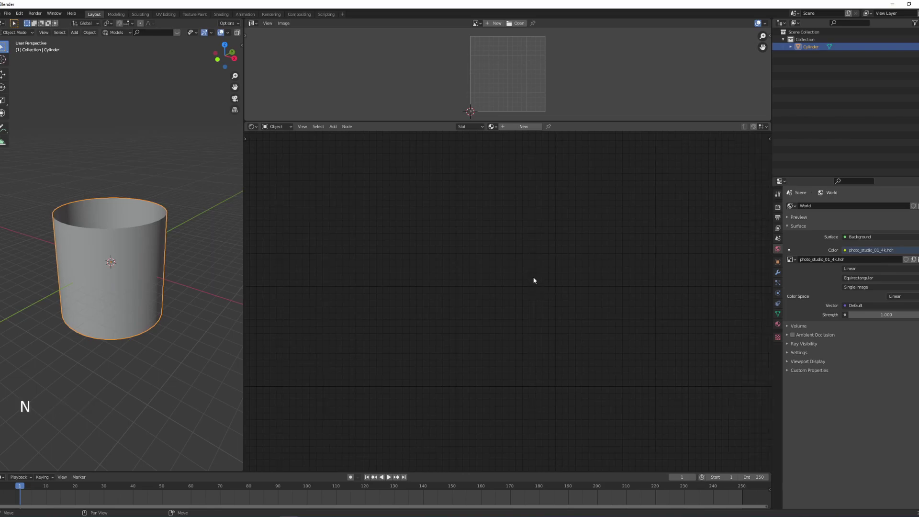
{"action": "left_click", "coordinate": [778, 324]}
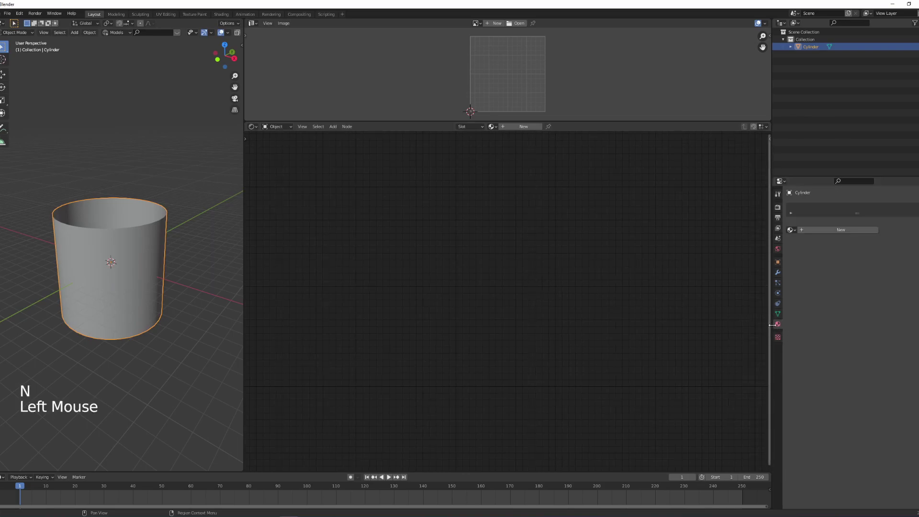
{"action": "left_click", "coordinate": [841, 230]}
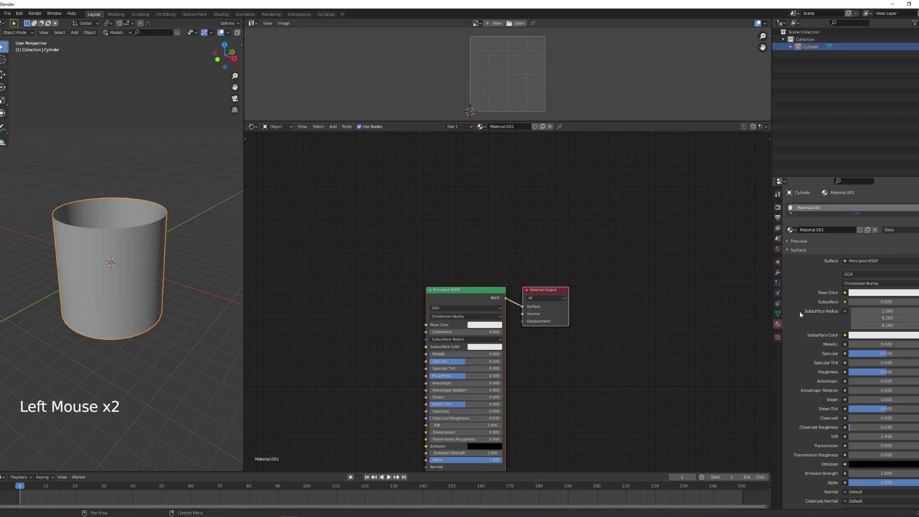
{"action": "middle_click_drag", "start_coordinate": [570, 351], "coordinate": [728, 262]}
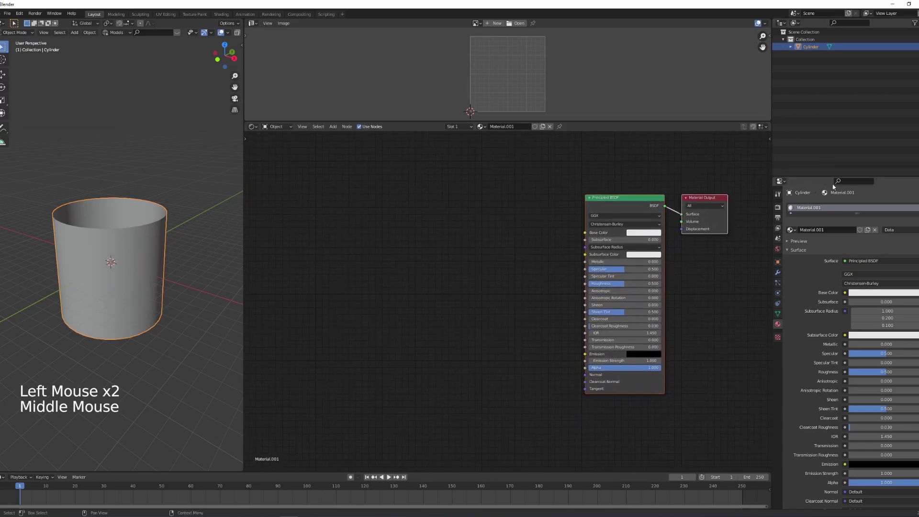
Rename the material to 'grille' and switch the viewport to Material Preview shading
{"action": "double_click", "coordinate": [809, 208]}
{"action": "type", "text": "grille"}
{"action": "key", "text": "Return"}
{"action": "scroll", "coordinate": [120, 32], "scroll_direction": "down", "scroll_amount": 9}
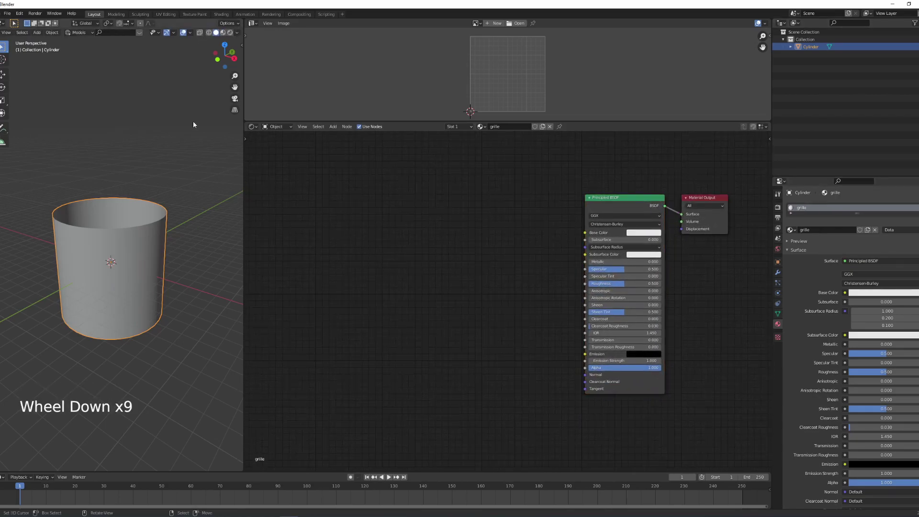
{"action": "left_click", "coordinate": [223, 32]}
{"action": "scroll", "coordinate": [201, 245], "scroll_direction": "up", "scroll_amount": 1}
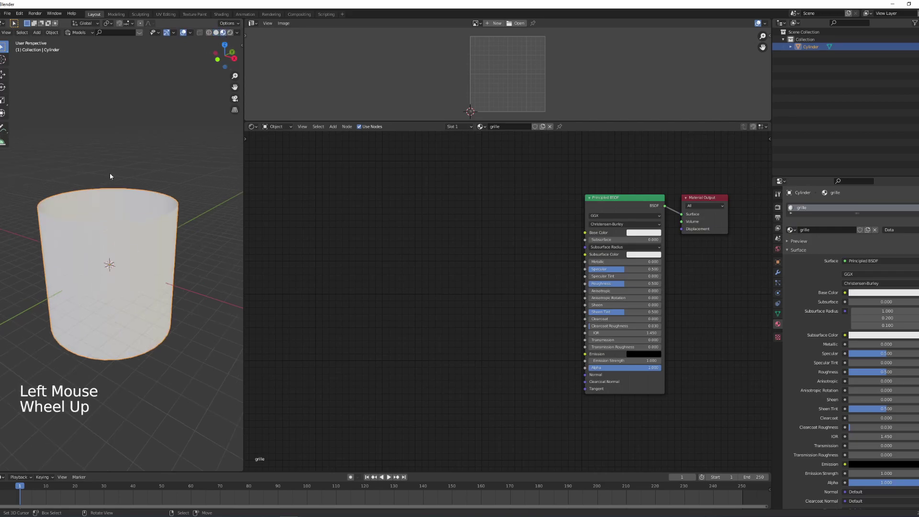
{"action": "left_click", "coordinate": [446, 255]}
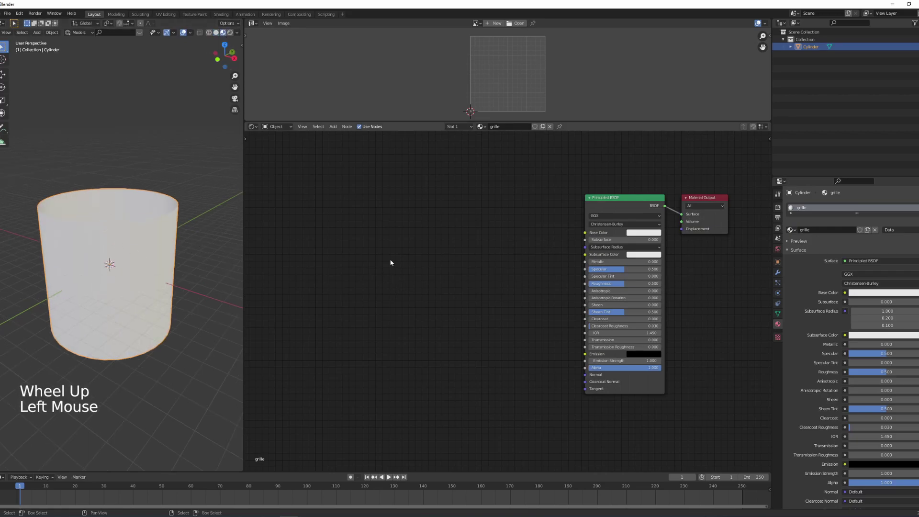
Add Texture Coordinate and Mapping nodes via node search, placing Mapping beside it
{"action": "middle_click_drag", "start_coordinate": [363, 269], "coordinate": [384, 266]}
{"action": "key", "text": "shift+a"}
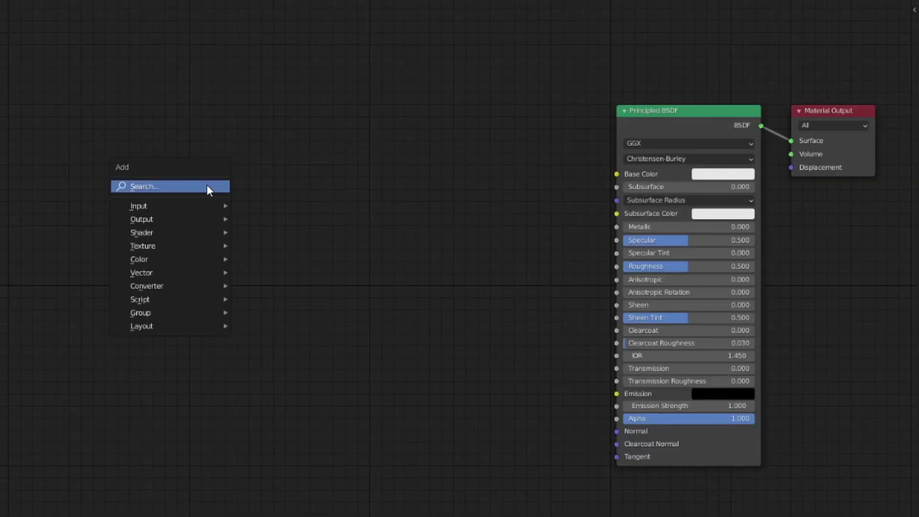
{"action": "left_click", "coordinate": [206, 187]}
{"action": "type", "text": "tex"}
{"action": "key", "text": "Return"}
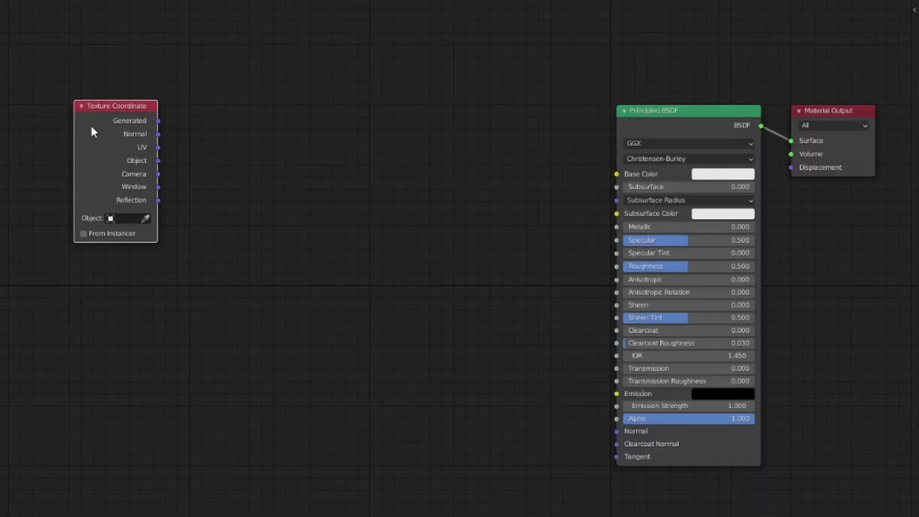
{"action": "key", "text": "shift+a"}
{"action": "left_click", "coordinate": [309, 188]}
{"action": "type", "text": "mapp"}
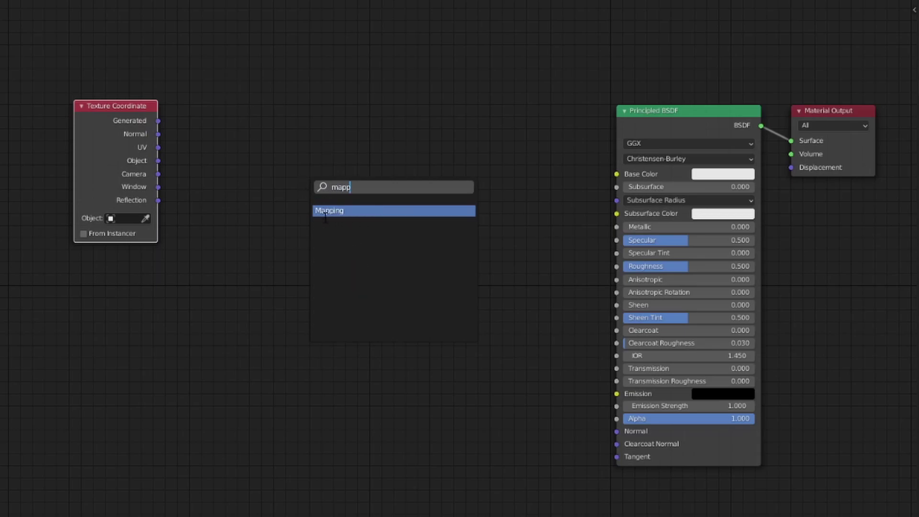
{"action": "key", "text": "Return"}
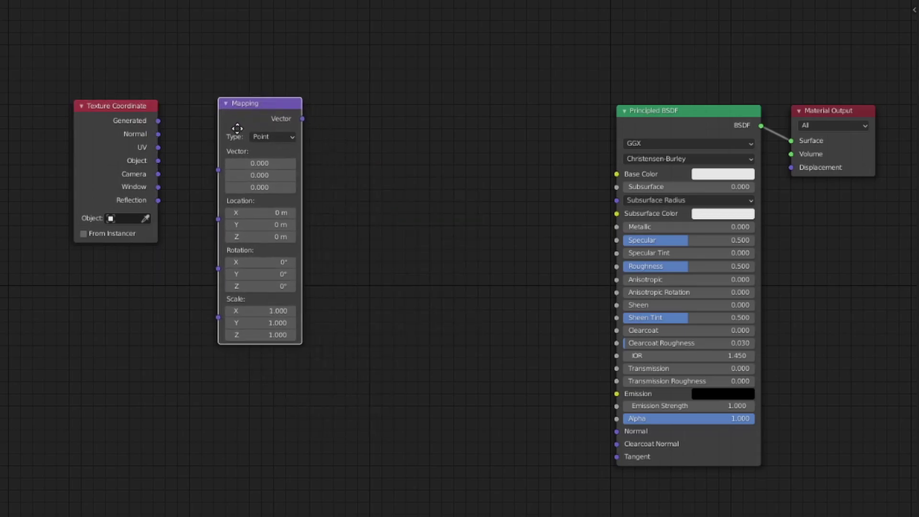
{"action": "left_click", "coordinate": [256, 143]}
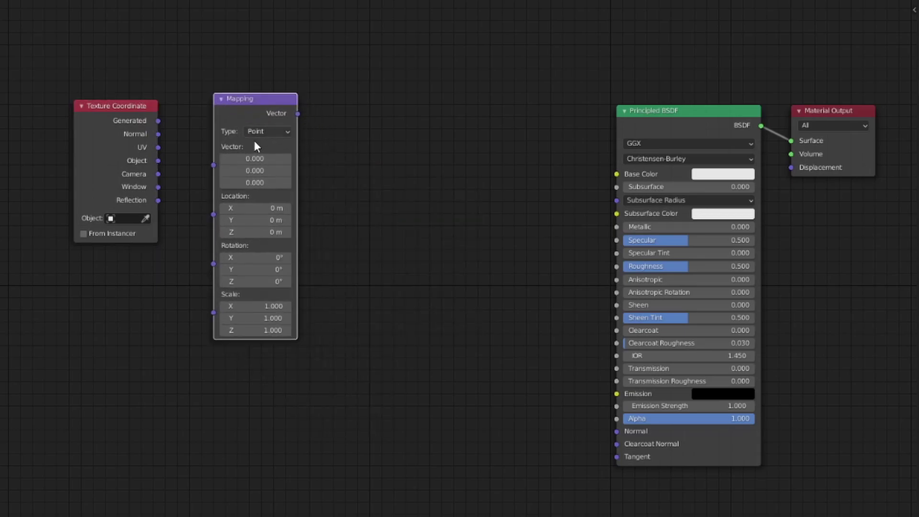
Add a Voronoi Texture after Mapping and a ColorRamp below it
{"action": "key", "text": "shift+a"}
{"action": "left_click", "coordinate": [367, 177]}
{"action": "type", "text": "voro"}
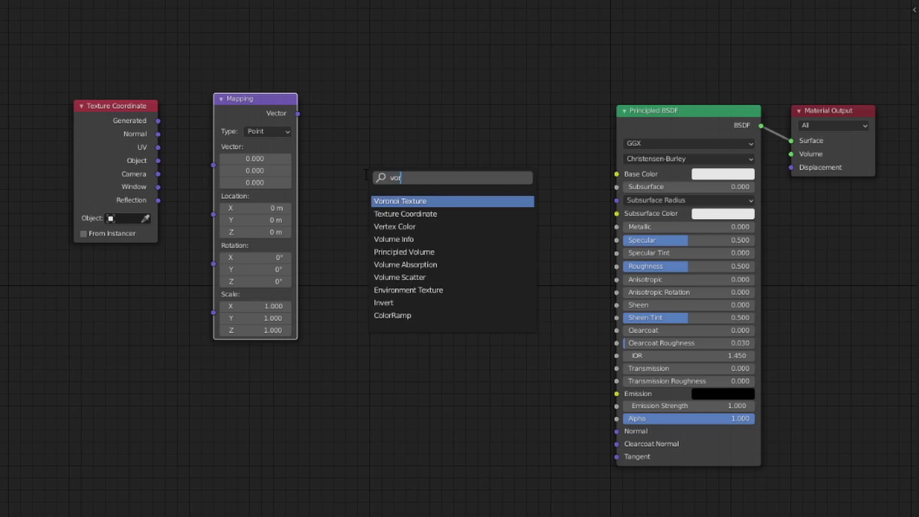
{"action": "left_click", "coordinate": [402, 201]}
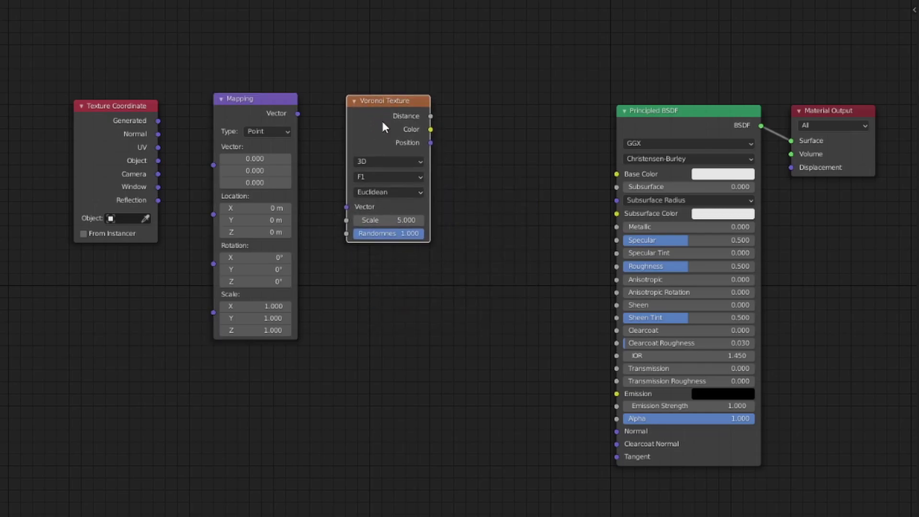
{"action": "left_click", "coordinate": [383, 125]}
{"action": "key", "text": "shift+a"}
{"action": "left_click", "coordinate": [383, 121]}
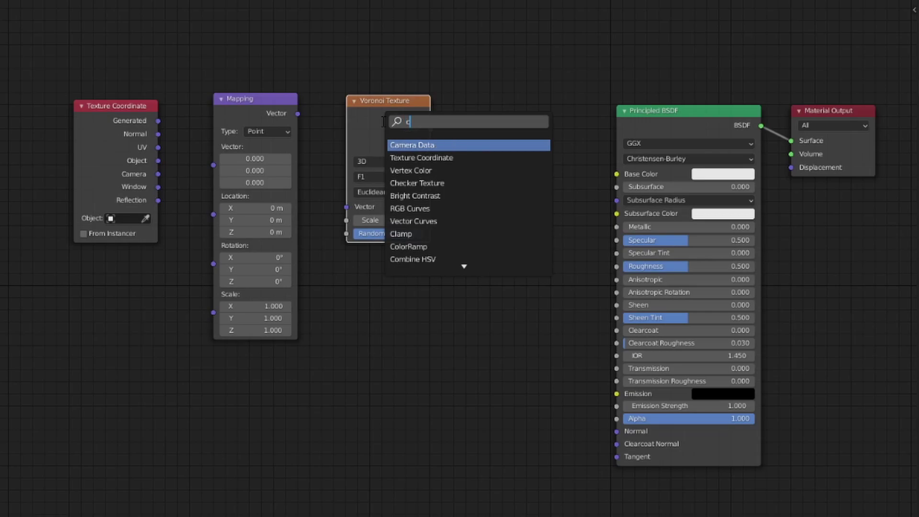
{"action": "type", "text": "ram"}
{"action": "key", "text": "Down"}
{"action": "key", "text": "Return"}
{"action": "left_click", "coordinate": [367, 299]}
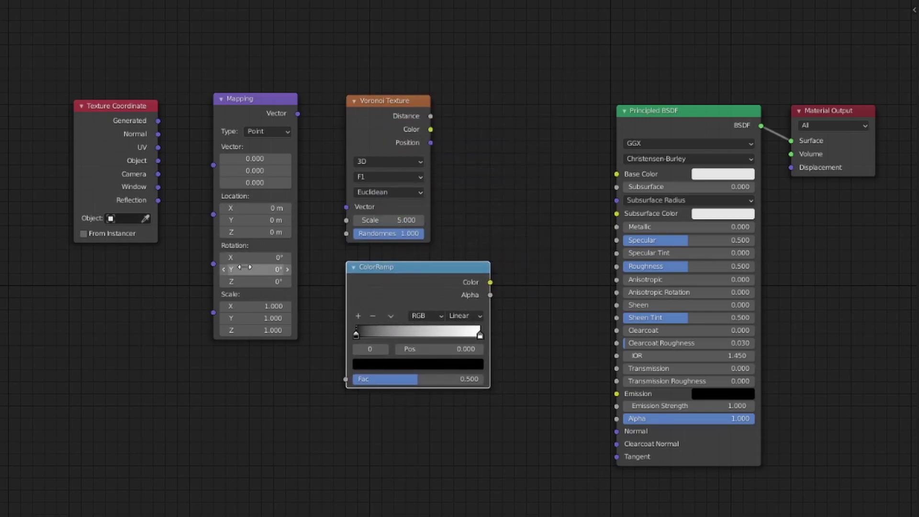
Link UV→Mapping Vector→Voronoi Vector, Distance→ColorRamp Fac, and Color→Principled BSDF Base Color
{"action": "left_click_drag", "start_coordinate": [159, 148], "coordinate": [213, 166]}
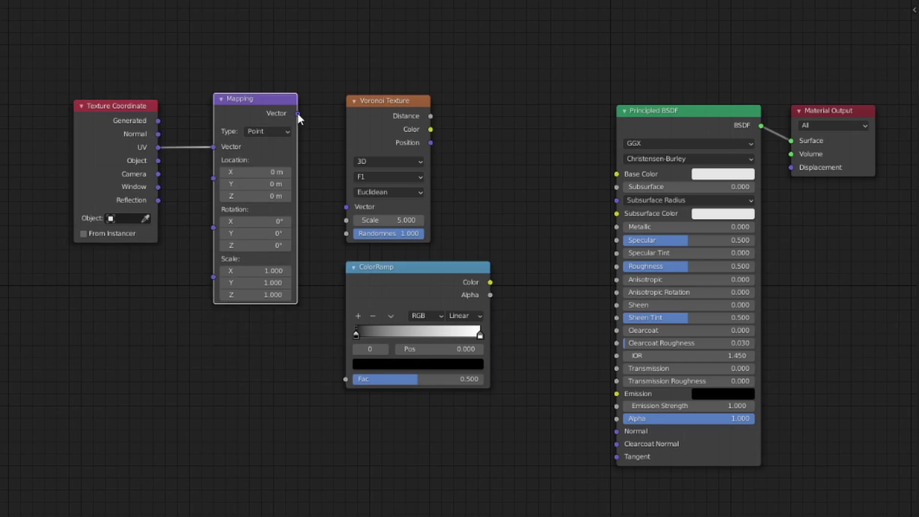
{"action": "left_click_drag", "start_coordinate": [297, 114], "coordinate": [346, 206]}
{"action": "left_click_drag", "start_coordinate": [432, 116], "coordinate": [351, 381]}
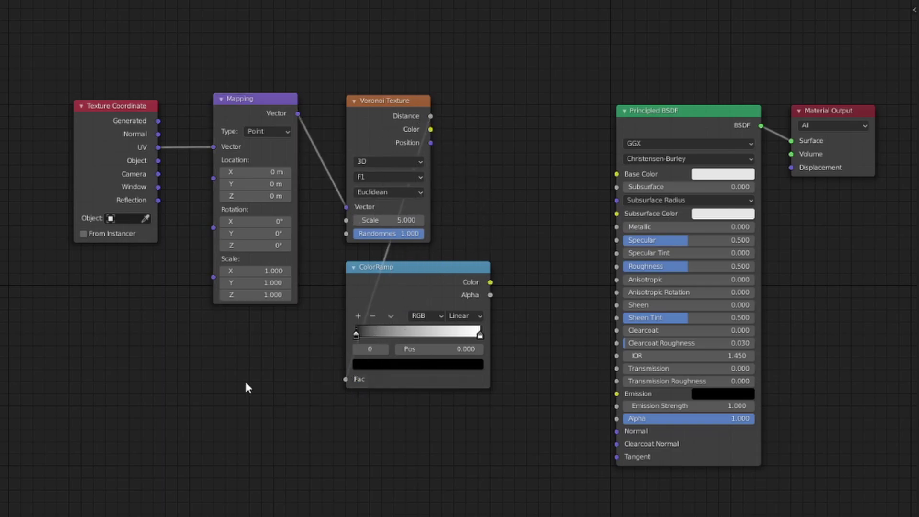
{"action": "left_click", "coordinate": [480, 269]}
{"action": "left_click_drag", "start_coordinate": [485, 283], "coordinate": [611, 179]}
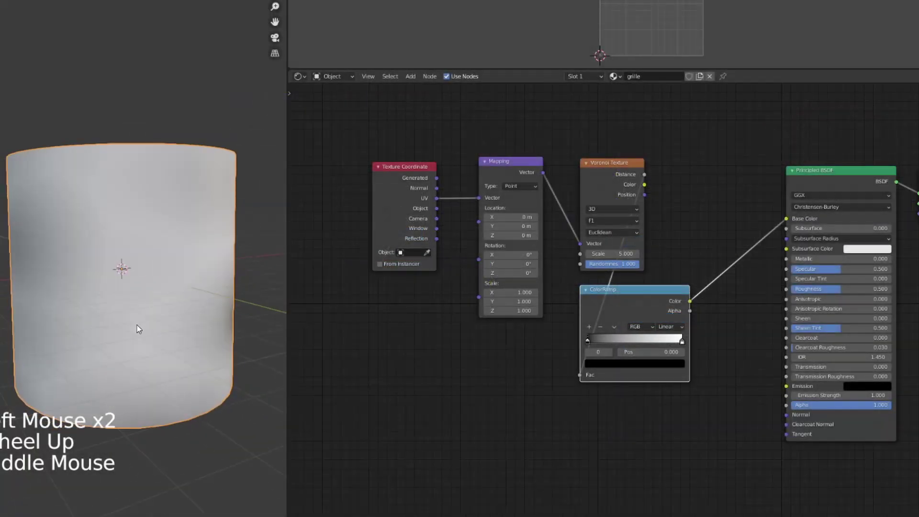
Set Voronoi Randomness to 0.000 and Scale to 200.000, checking the dot grid on the cylinder
{"action": "mouse_move", "coordinate": [137, 328]}
{"action": "middle_mouse_down"}
{"action": "mouse_move", "coordinate": [245, 326]}
{"action": "mouse_move", "coordinate": [82, 318]}
{"action": "mouse_move", "coordinate": [92, 322]}
{"action": "mouse_move", "coordinate": [74, 328]}
{"action": "middle_mouse_up"}
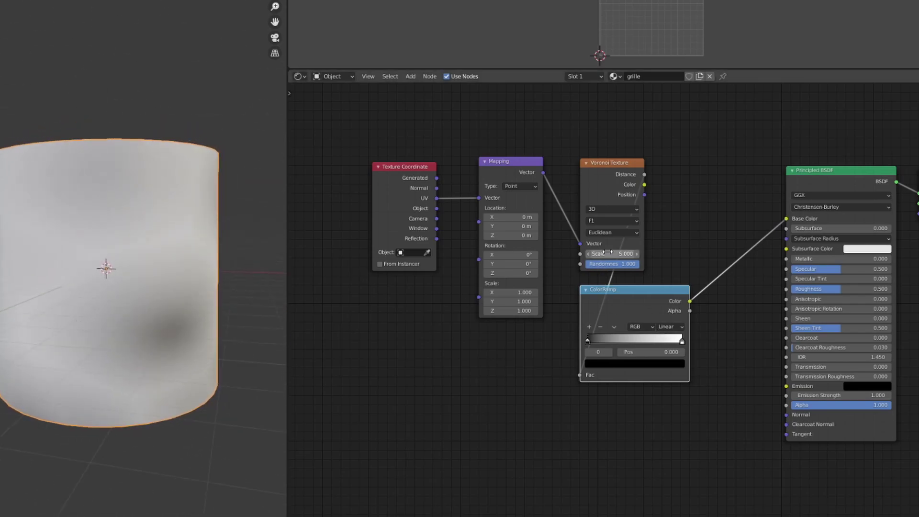
{"action": "left_click_drag", "start_coordinate": [610, 264], "coordinate": [556, 264]}
{"action": "middle_click_drag", "start_coordinate": [125, 289], "coordinate": [87, 288]}
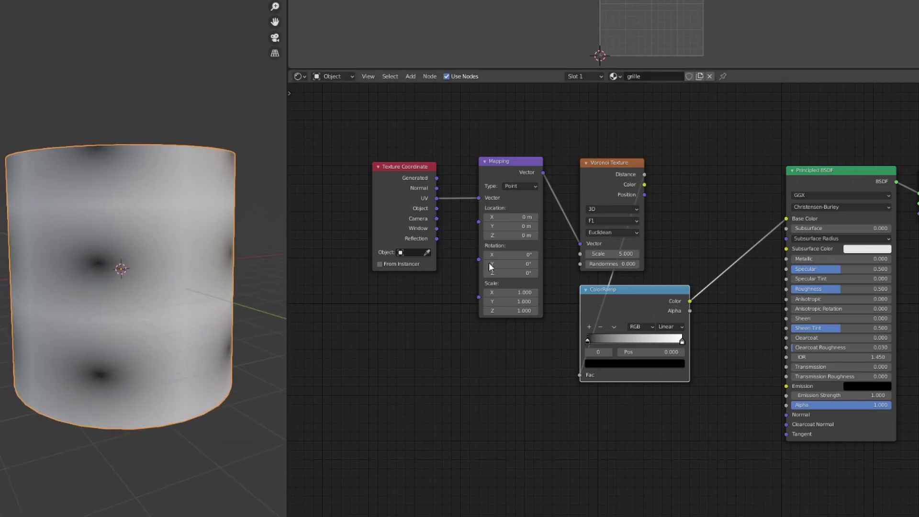
{"action": "left_click_drag", "start_coordinate": [622, 254], "coordinate": [661, 256]}
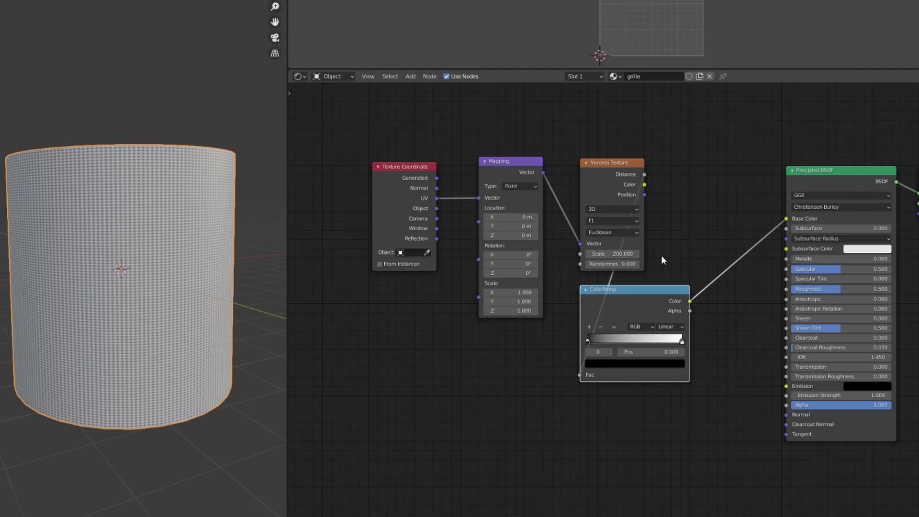
Move the ColorRamp's black stop right and white stop left to enlarge and sharpen the holes
{"action": "scroll", "coordinate": [187, 283], "scroll_direction": "up", "scroll_amount": 5}
{"action": "middle_click_drag", "start_coordinate": [187, 282], "coordinate": [140, 305], "text": "shift"}
{"action": "scroll", "coordinate": [115, 328], "scroll_direction": "down", "scroll_amount": 2}
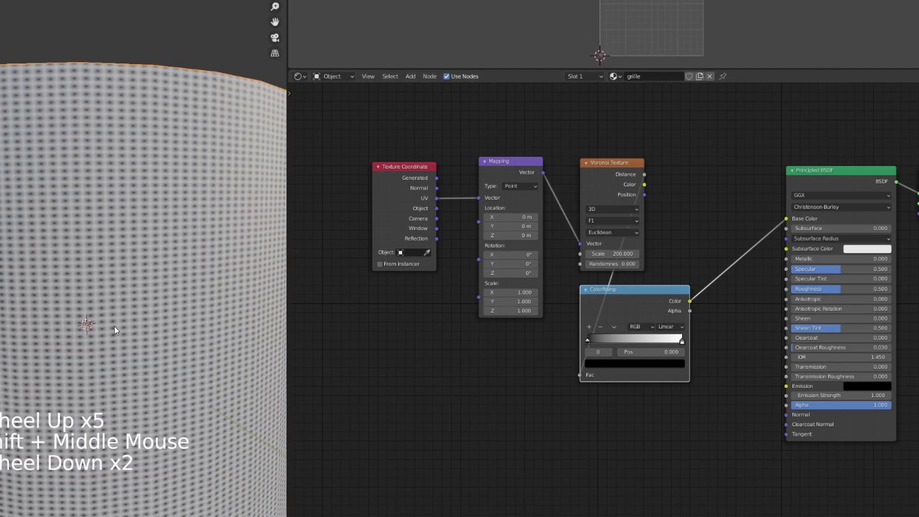
{"action": "scroll", "coordinate": [114, 323], "scroll_direction": "up", "scroll_amount": 1}
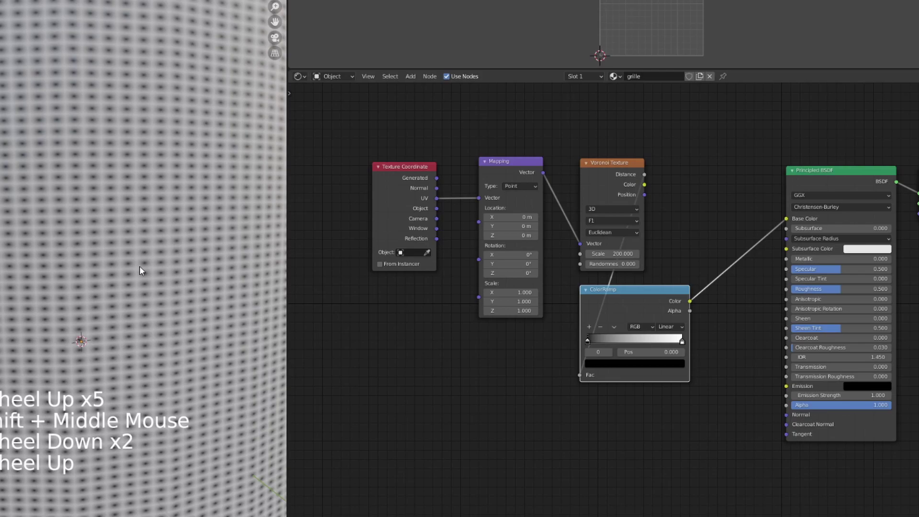
{"action": "scroll", "coordinate": [139, 266], "scroll_direction": "up", "scroll_amount": 2}
{"action": "scroll", "coordinate": [645, 364], "scroll_direction": "up", "scroll_amount": 3}
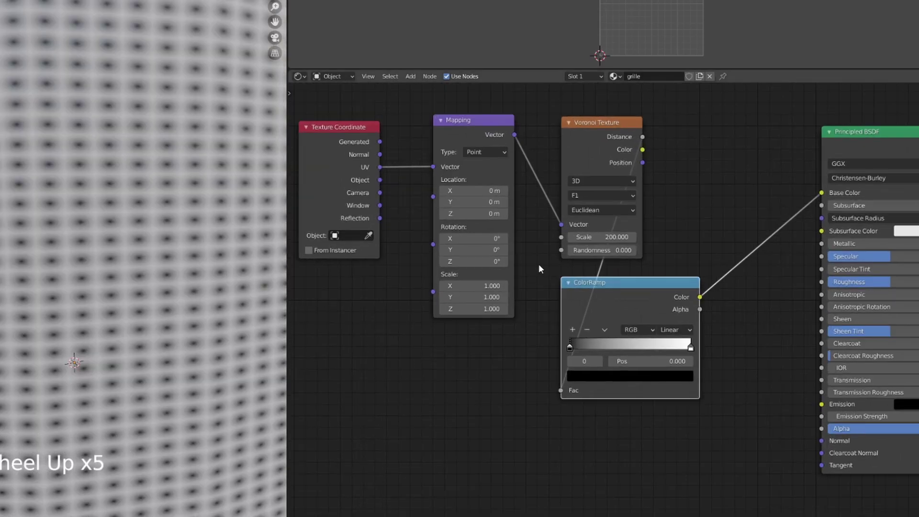
{"action": "left_click_drag", "start_coordinate": [570, 345], "coordinate": [621, 349]}
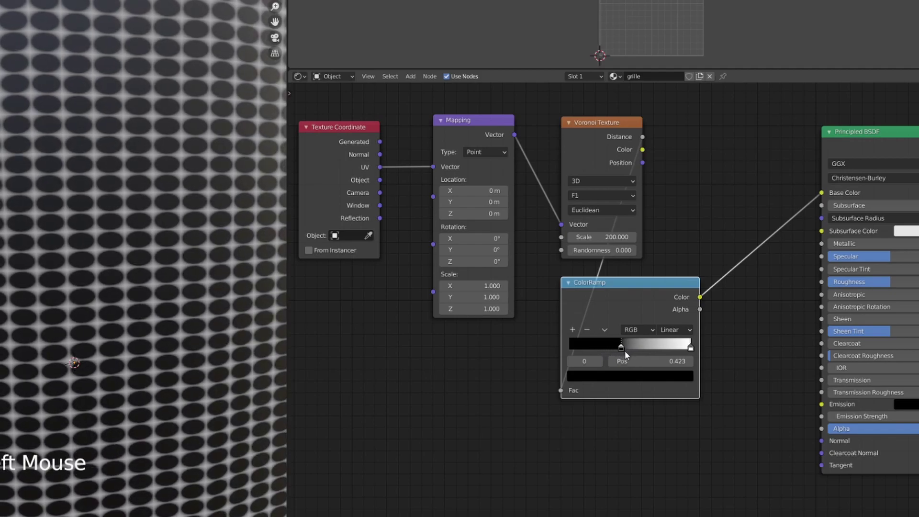
{"action": "left_click_drag", "start_coordinate": [690, 348], "coordinate": [599, 357]}
{"action": "left_click", "coordinate": [623, 348]}
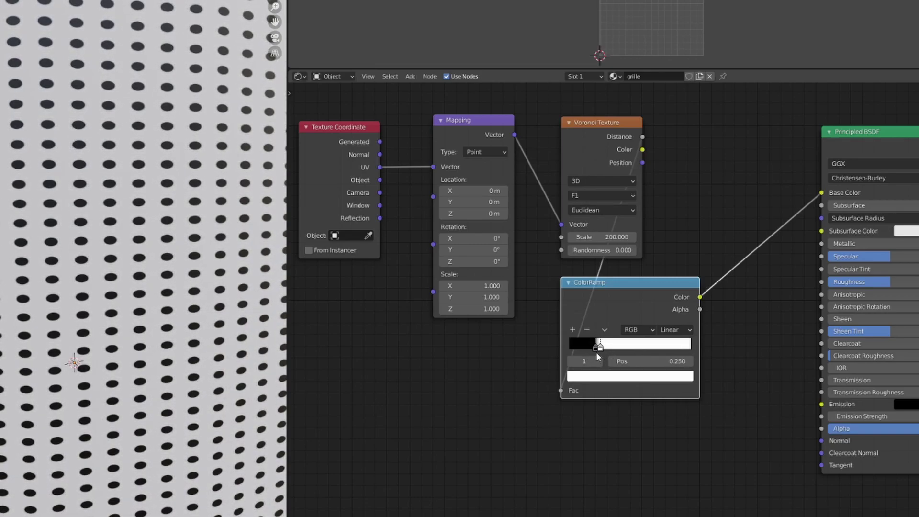
Raise the Voronoi Scale to 340.000 for finer holes
{"action": "scroll", "coordinate": [143, 287], "scroll_direction": "down", "scroll_amount": 7}
{"action": "scroll", "coordinate": [143, 287], "scroll_direction": "up", "scroll_amount": 5}
{"action": "left_click_drag", "start_coordinate": [602, 237], "coordinate": [633, 237]}
{"action": "scroll", "coordinate": [158, 305], "scroll_direction": "down", "scroll_amount": 2}
{"action": "scroll", "coordinate": [158, 305], "scroll_direction": "down", "scroll_amount": 2}
{"action": "middle_click_drag", "start_coordinate": [158, 305], "coordinate": [157, 325], "text": "shift"}
{"action": "scroll", "coordinate": [154, 274], "scroll_direction": "up", "scroll_amount": 5}
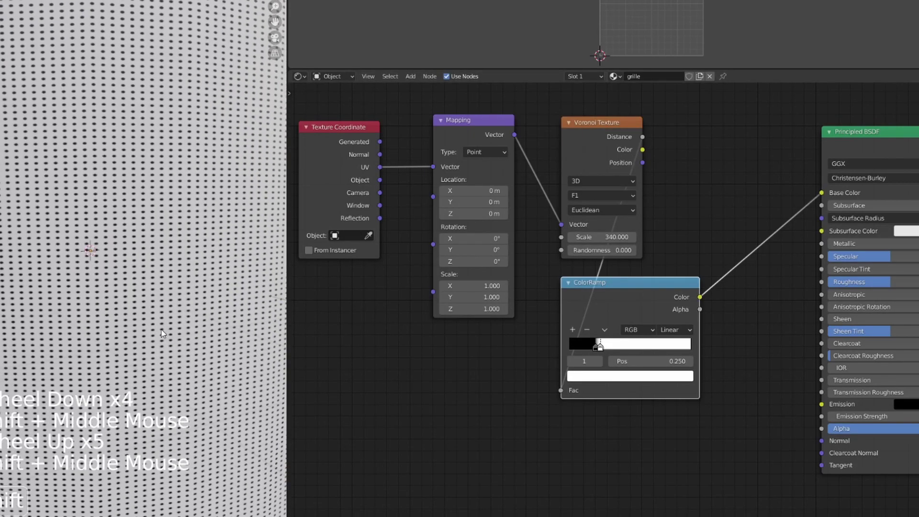
{"action": "scroll", "coordinate": [157, 325], "scroll_direction": "up", "scroll_amount": 1}
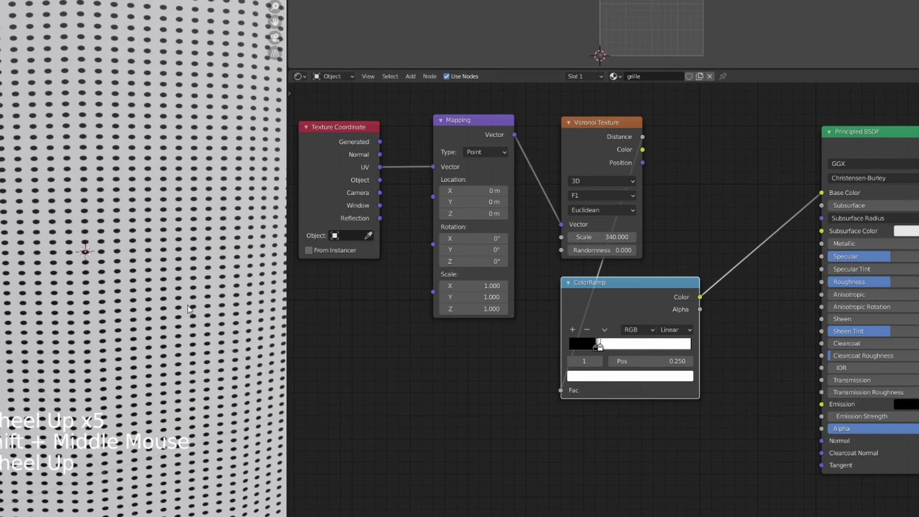
Fine-tune the white ColorRamp stop to position 0.323 for larger black dots
{"action": "mouse_move", "coordinate": [600, 348]}
{"action": "left_mouse_down"}
{"action": "mouse_move", "coordinate": [638, 350]}
{"action": "mouse_move", "coordinate": [601, 347]}
{"action": "mouse_move", "coordinate": [608, 357]}
{"action": "mouse_move", "coordinate": [636, 350]}
{"action": "mouse_move", "coordinate": [614, 352]}
{"action": "left_mouse_up"}
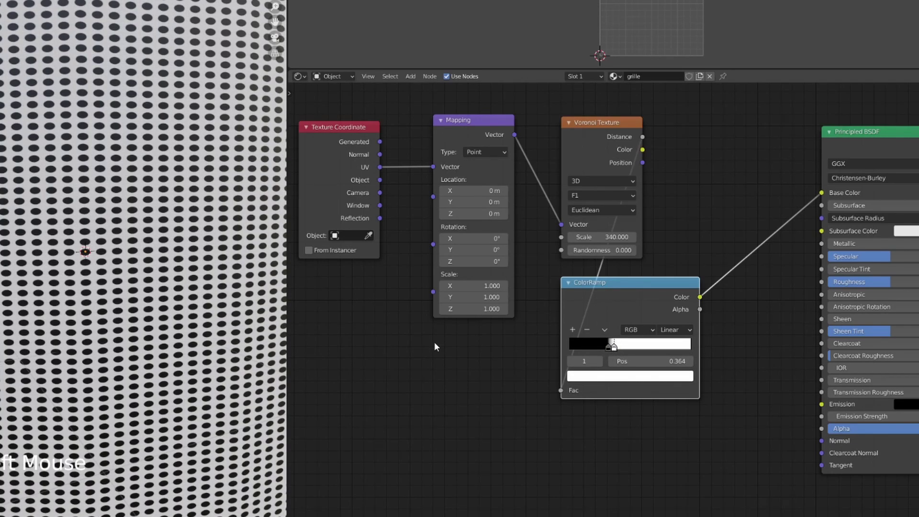
{"action": "scroll", "coordinate": [118, 297], "scroll_direction": "up", "scroll_amount": 6}
{"action": "scroll", "coordinate": [119, 297], "scroll_direction": "down", "scroll_amount": 5}
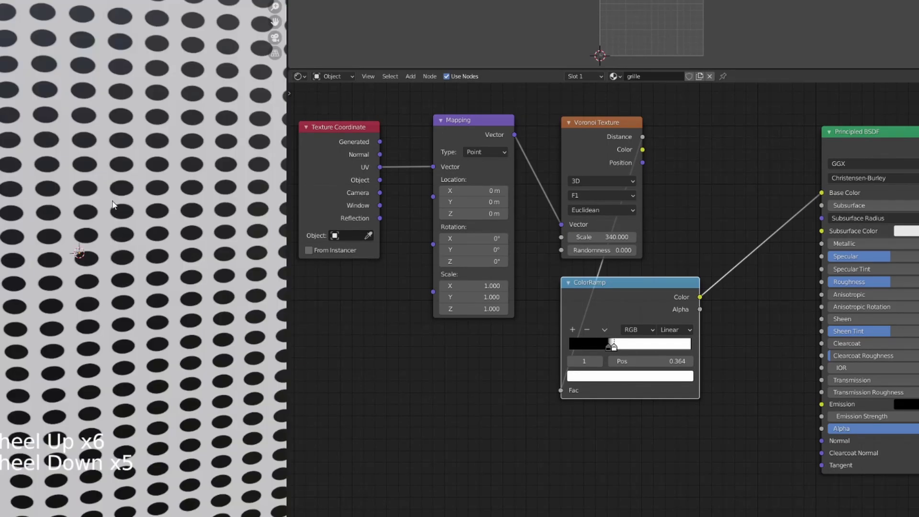
{"action": "left_click_drag", "start_coordinate": [614, 348], "coordinate": [609, 351]}
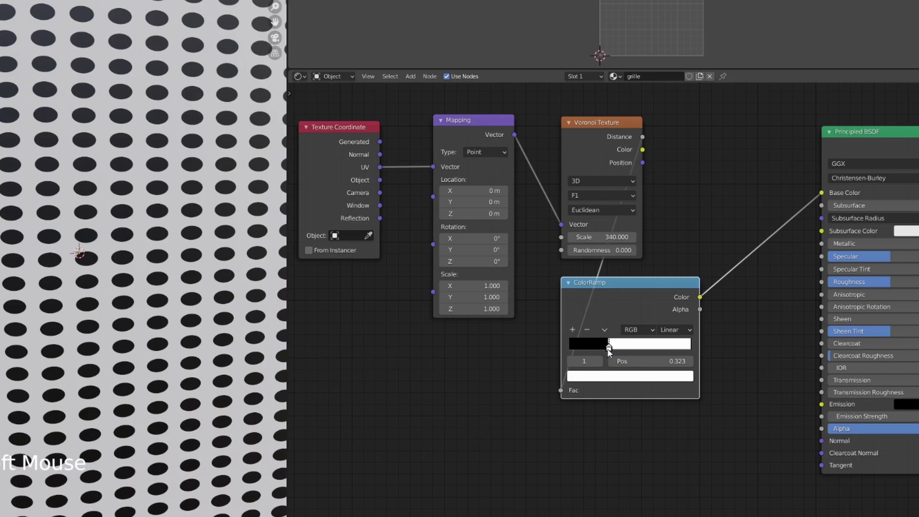
{"action": "scroll", "coordinate": [79, 328], "scroll_direction": "down", "scroll_amount": 7}
Link the ColorRamp Color to the Principled BSDF Alpha and view the see-through holes rendered
{"action": "scroll", "coordinate": [118, 341], "scroll_direction": "up", "scroll_amount": 4}
{"action": "middle_click", "coordinate": [118, 341]}
{"action": "middle_click_drag", "start_coordinate": [118, 341], "coordinate": [75, 342]}
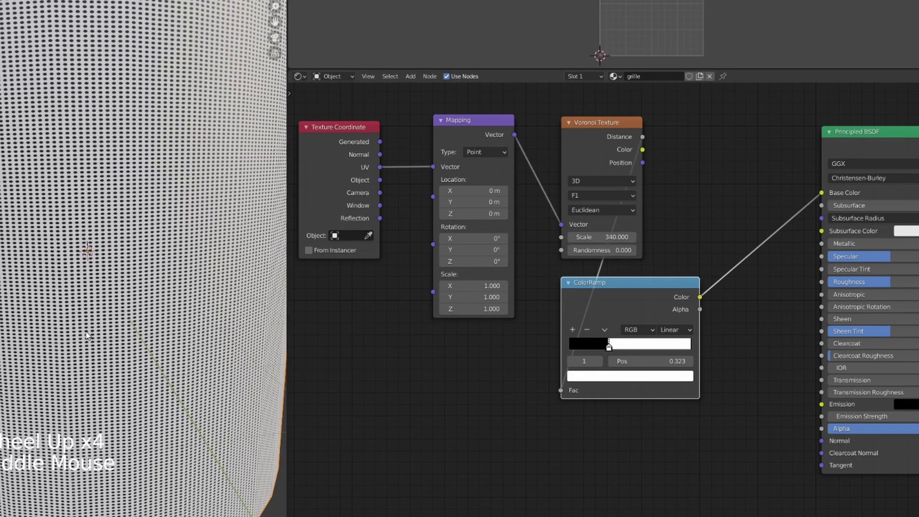
{"action": "left_click_drag", "start_coordinate": [699, 298], "coordinate": [821, 428]}
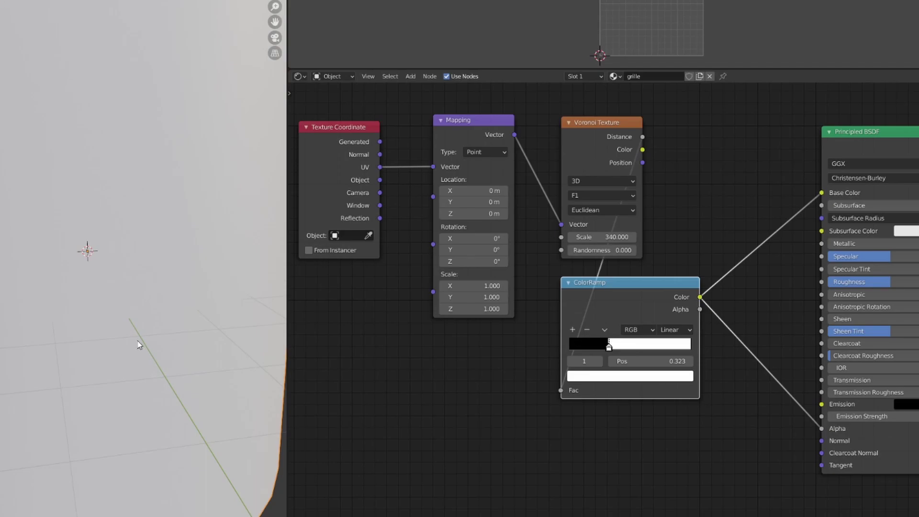
{"action": "scroll", "coordinate": [193, 324], "scroll_direction": "up", "scroll_amount": 3}
{"action": "key", "text": "shift"}
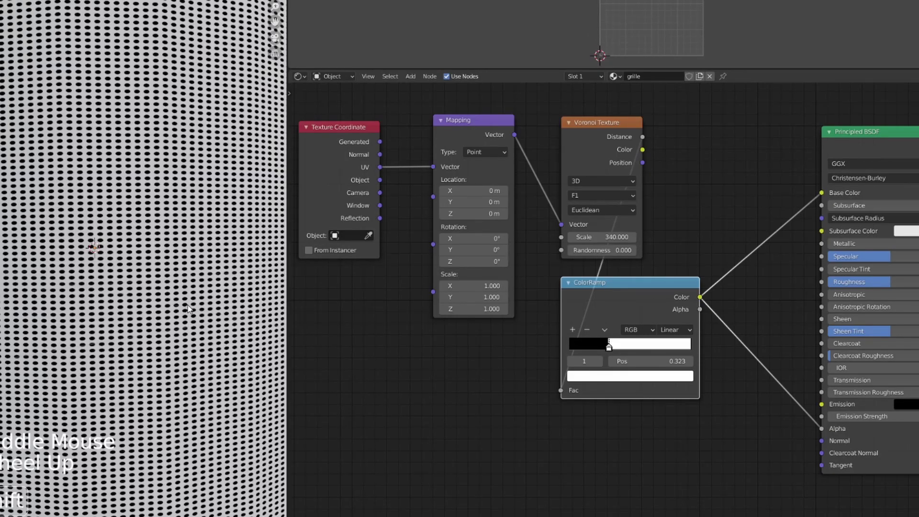
{"action": "key", "text": "shift+z"}
{"action": "scroll", "coordinate": [188, 297], "scroll_direction": "down", "scroll_amount": 4}
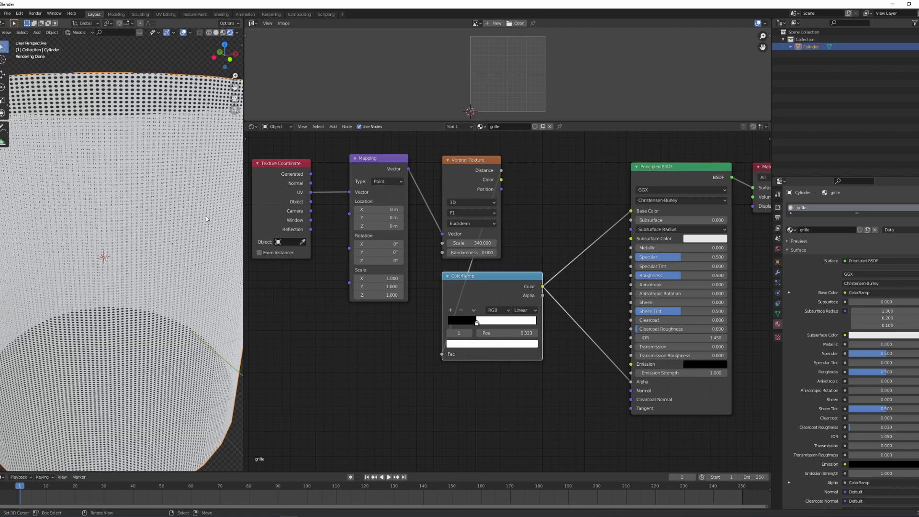
Add a cube inside the grille cylinder, scale it down and shade it smooth
{"action": "scroll", "coordinate": [205, 219], "scroll_direction": "down", "scroll_amount": 2}
{"action": "key", "text": "shift+a"}
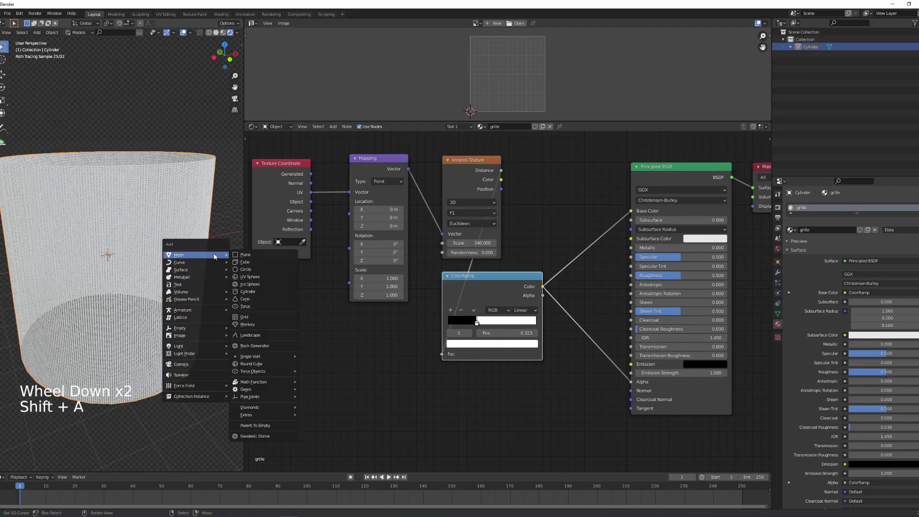
{"action": "left_click", "coordinate": [238, 266]}
{"action": "key", "text": "s"}
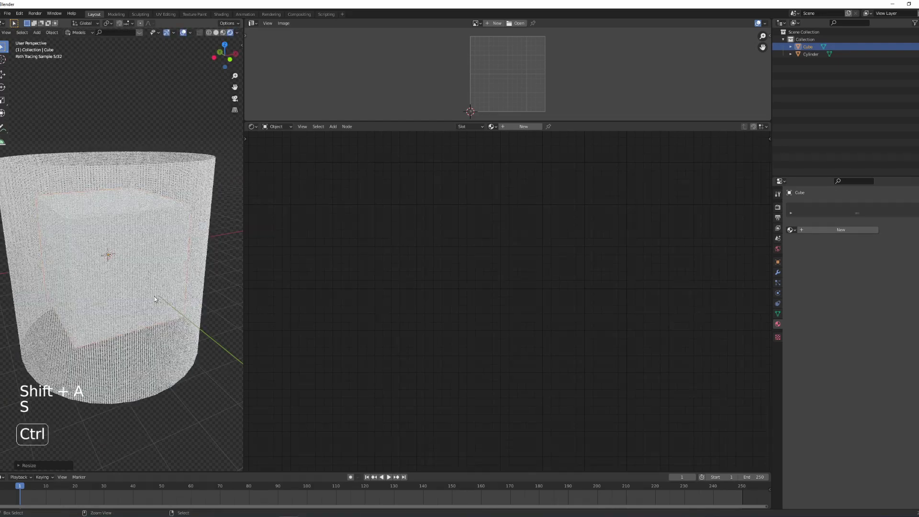
{"action": "left_click", "coordinate": [156, 293], "text": "ctrl"}
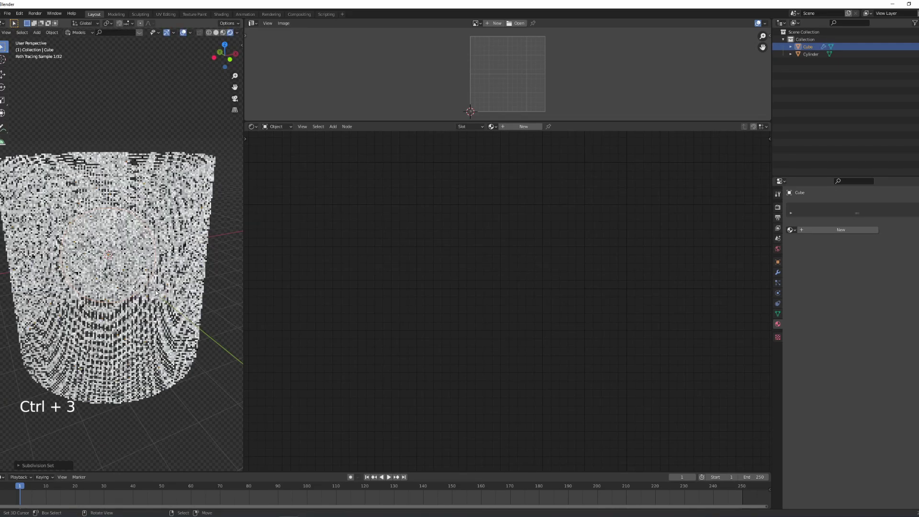
{"action": "key", "text": "s"}
{"action": "right_click", "coordinate": [154, 290]}
{"action": "key", "text": "w"}
{"action": "left_click", "coordinate": [155, 289]}
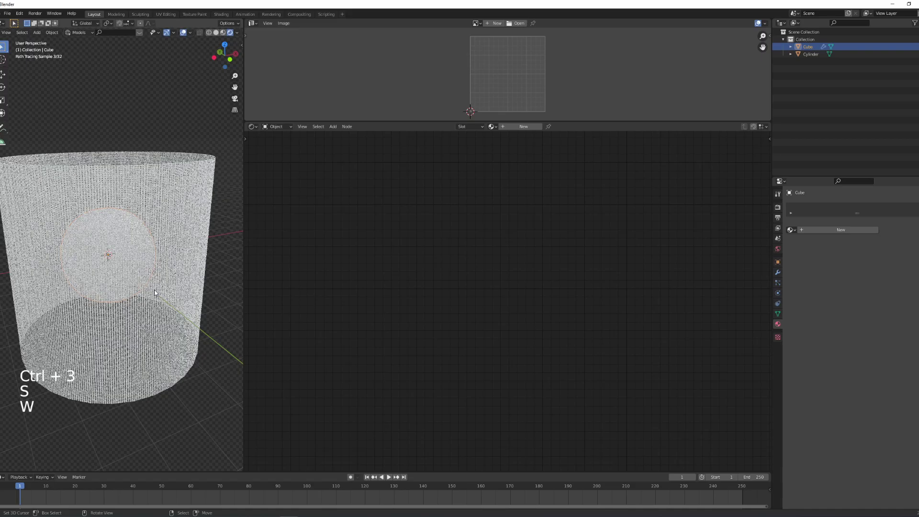
Give the rounded object a new material with a pink Base Color
{"action": "scroll", "coordinate": [155, 289], "scroll_direction": "up", "scroll_amount": 2}
{"action": "left_click", "coordinate": [821, 231]}
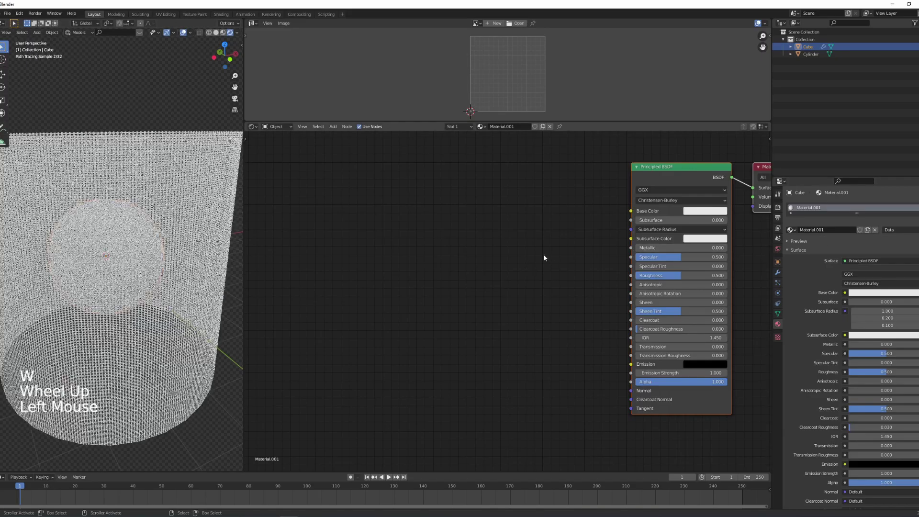
{"action": "left_click", "coordinate": [704, 210]}
{"action": "left_click", "coordinate": [725, 141]}
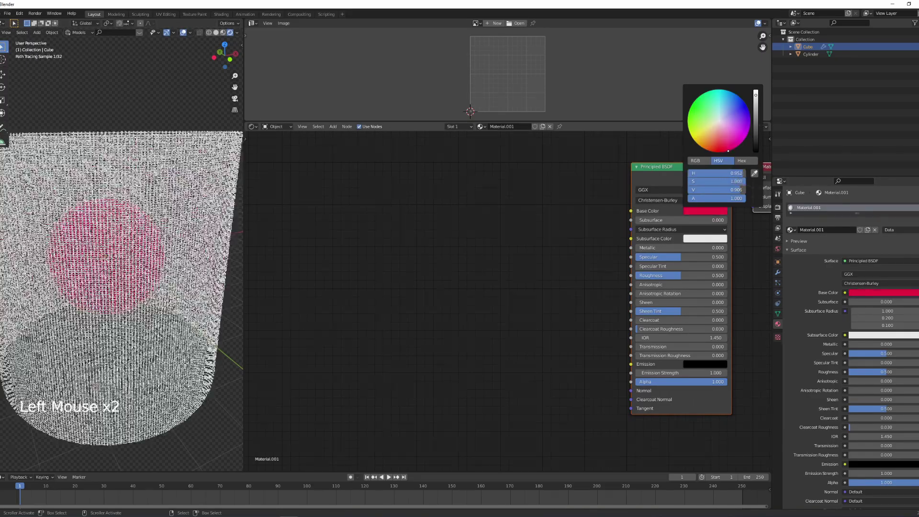
Reselect the grille cylinder and set the Voronoi Scale to 40 to enlarge the holes
{"action": "middle_click_drag", "start_coordinate": [110, 325], "coordinate": [118, 253]}
{"action": "scroll", "coordinate": [111, 306], "scroll_direction": "up", "scroll_amount": 2}
{"action": "scroll", "coordinate": [146, 295], "scroll_direction": "down", "scroll_amount": 5}
{"action": "scroll", "coordinate": [124, 278], "scroll_direction": "up", "scroll_amount": 2}
{"action": "scroll", "coordinate": [124, 278], "scroll_direction": "up", "scroll_amount": 1}
{"action": "right_click", "coordinate": [119, 268]}
{"action": "mouse_move", "coordinate": [472, 242]}
{"action": "left_mouse_down"}
{"action": "mouse_move", "coordinate": [521, 243]}
{"action": "mouse_move", "coordinate": [471, 242]}
{"action": "left_mouse_up"}
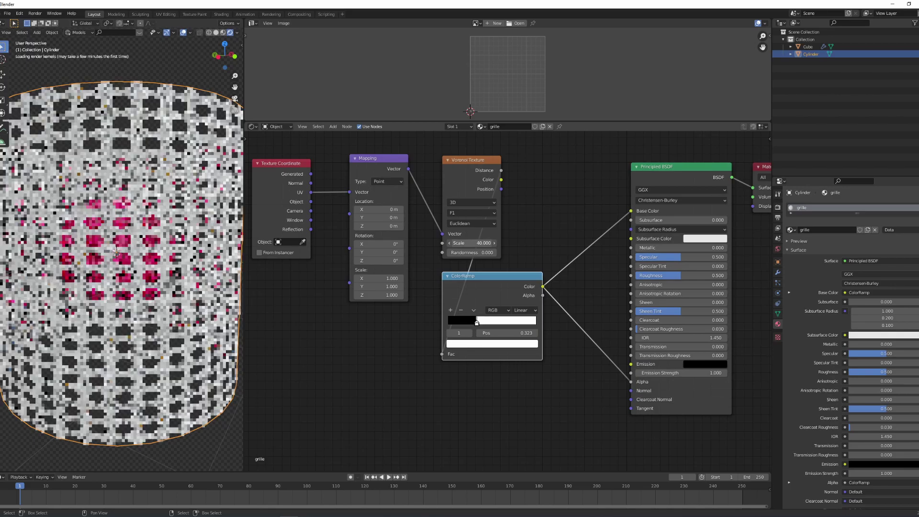
Set the grille's Principled BSDF Metallic to 1.0 and Roughness to 0.191
{"action": "middle_click_drag", "start_coordinate": [223, 244], "coordinate": [182, 263]}
{"action": "scroll", "coordinate": [182, 244], "scroll_direction": "down", "scroll_amount": 3}
{"action": "scroll", "coordinate": [182, 263], "scroll_direction": "up", "scroll_amount": 2}
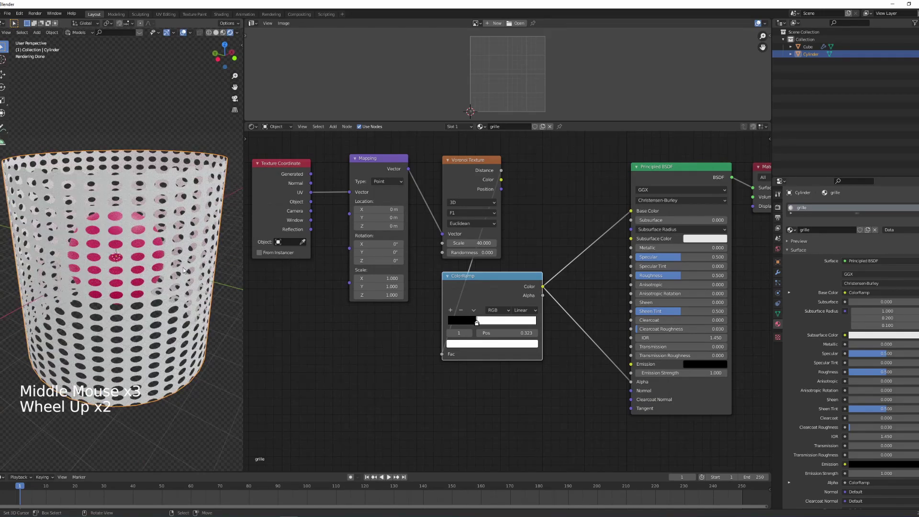
{"action": "left_click_drag", "start_coordinate": [680, 248], "coordinate": [728, 248]}
{"action": "left_click_drag", "start_coordinate": [681, 275], "coordinate": [655, 275]}
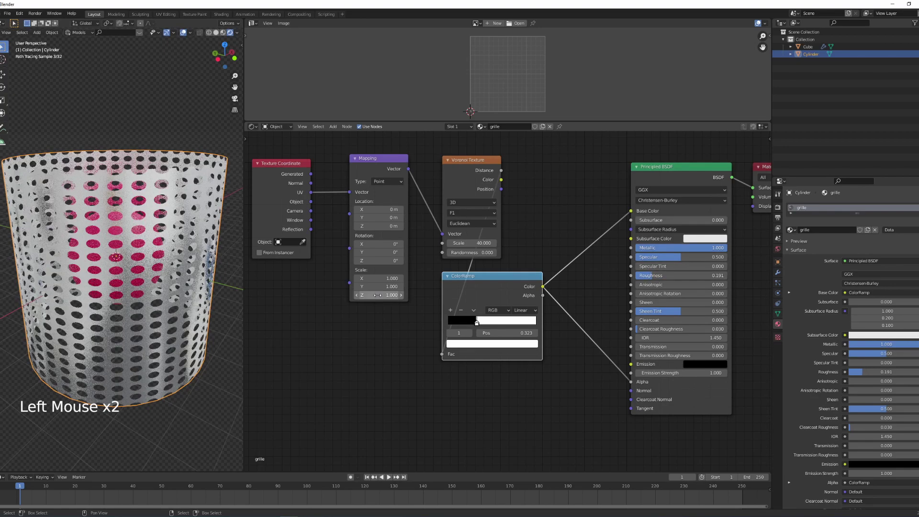
{"action": "middle_click_drag", "start_coordinate": [38, 292], "coordinate": [148, 305]}
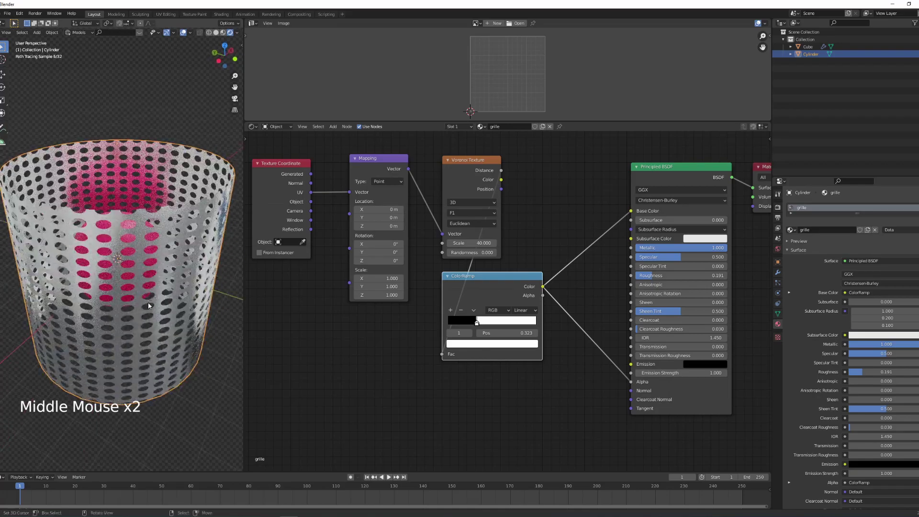
{"action": "middle_click_drag", "start_coordinate": [413, 295], "coordinate": [419, 289]}
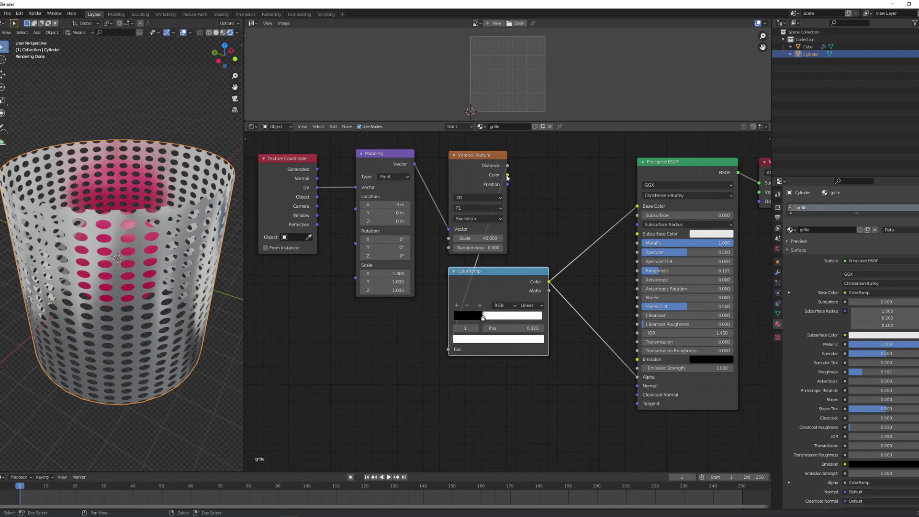
{"action": "left_click_drag", "start_coordinate": [508, 175], "coordinate": [449, 349]}
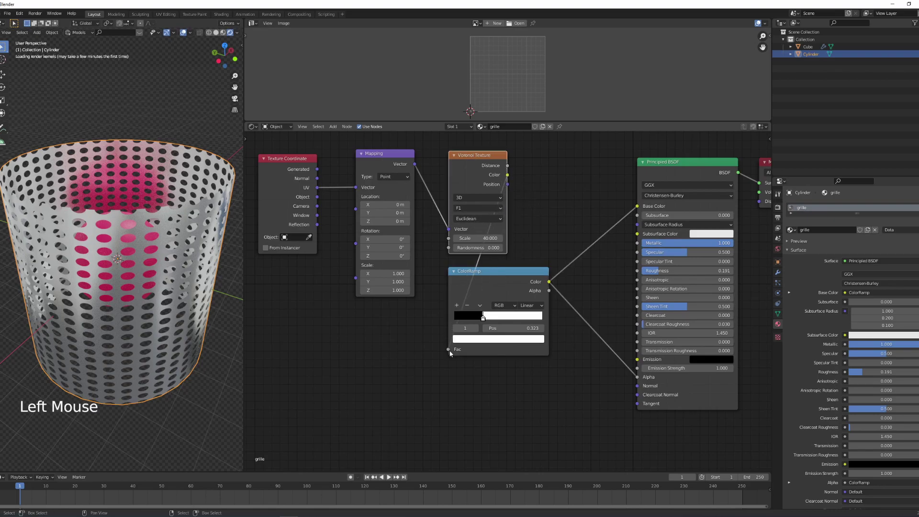
{"action": "middle_click_drag", "start_coordinate": [119, 261], "coordinate": [124, 266]}
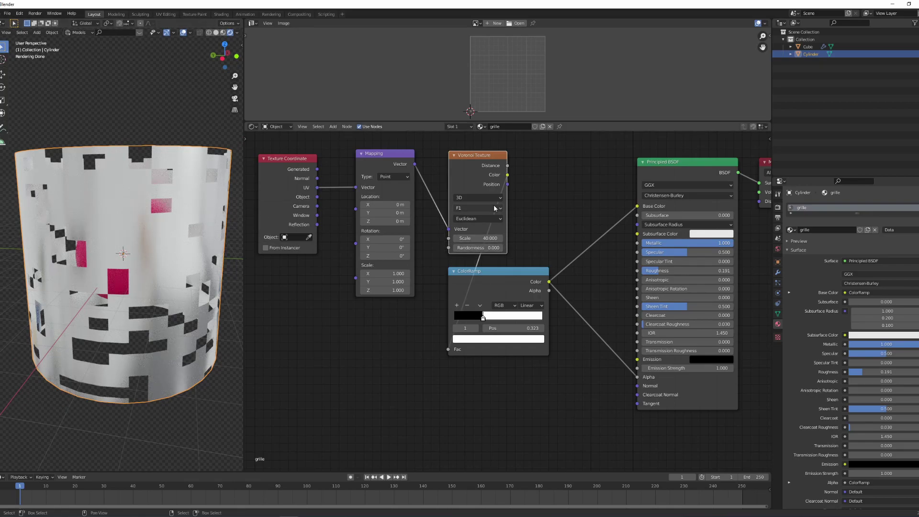
{"action": "left_click_drag", "start_coordinate": [507, 184], "coordinate": [449, 349]}
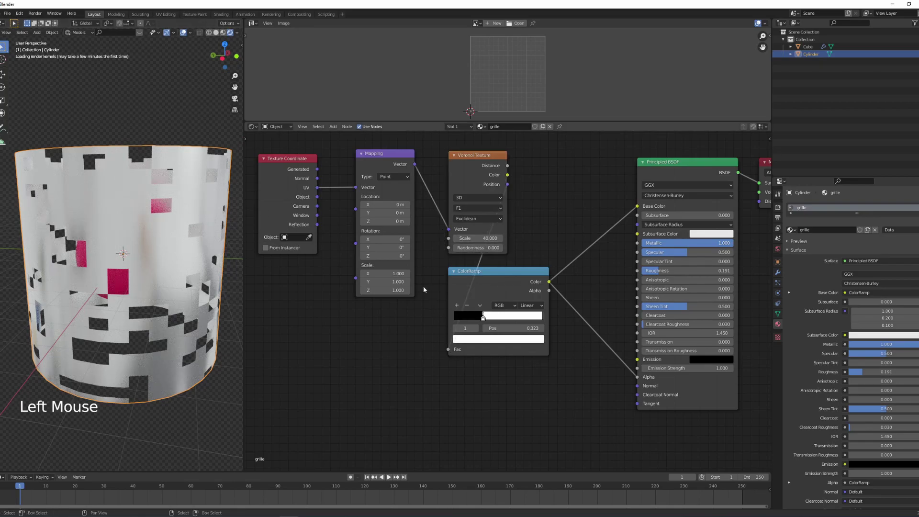
{"action": "middle_click_drag", "start_coordinate": [143, 307], "coordinate": [121, 297]}
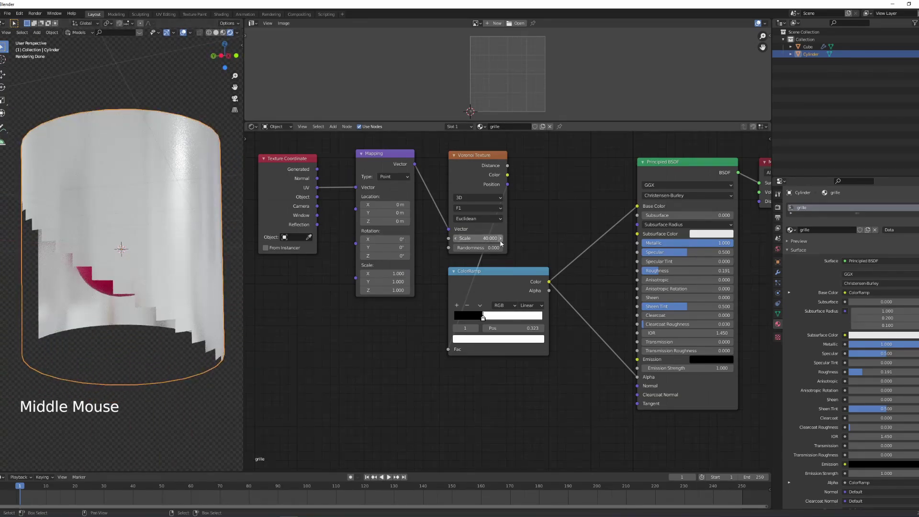
{"action": "mouse_move", "coordinate": [478, 238]}
{"action": "left_mouse_down"}
{"action": "mouse_move", "coordinate": [454, 238]}
{"action": "mouse_move", "coordinate": [479, 238]}
{"action": "left_mouse_up"}
{"action": "left_click_drag", "start_coordinate": [507, 165], "coordinate": [448, 348]}
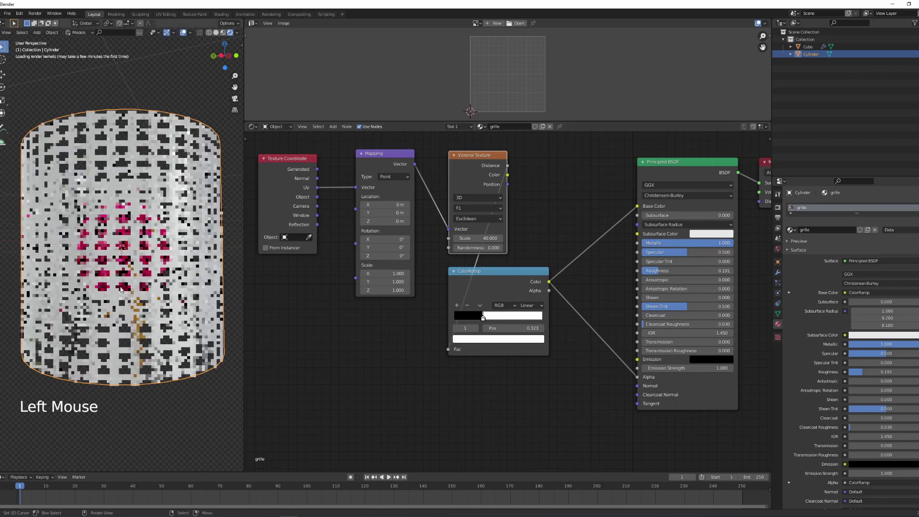
{"action": "middle_click_drag", "start_coordinate": [125, 286], "coordinate": [123, 227]}
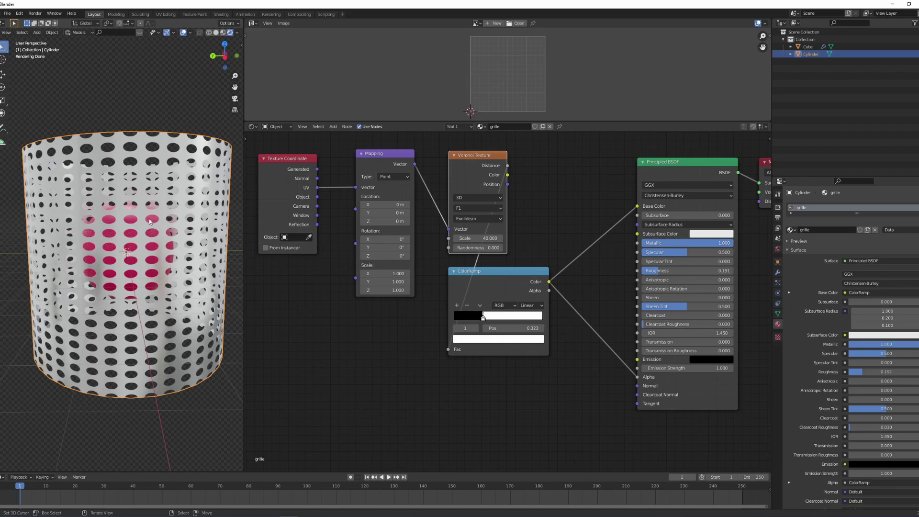
{"action": "scroll", "coordinate": [149, 221], "scroll_direction": "down", "scroll_amount": 1}
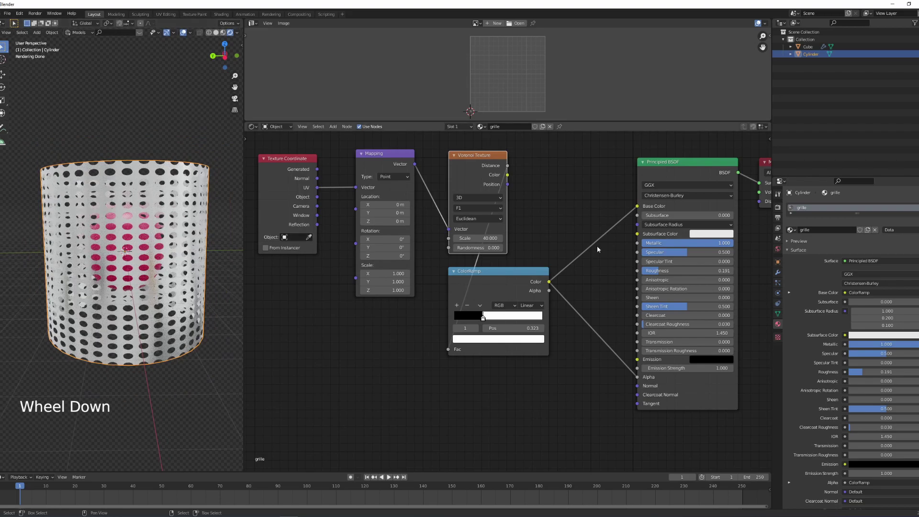
Raise the grille's Specular to 0.714 and view the sphere inside from above
{"action": "left_click_drag", "start_coordinate": [670, 252], "coordinate": [692, 252]}
{"action": "middle_click_drag", "start_coordinate": [115, 211], "coordinate": [113, 257]}
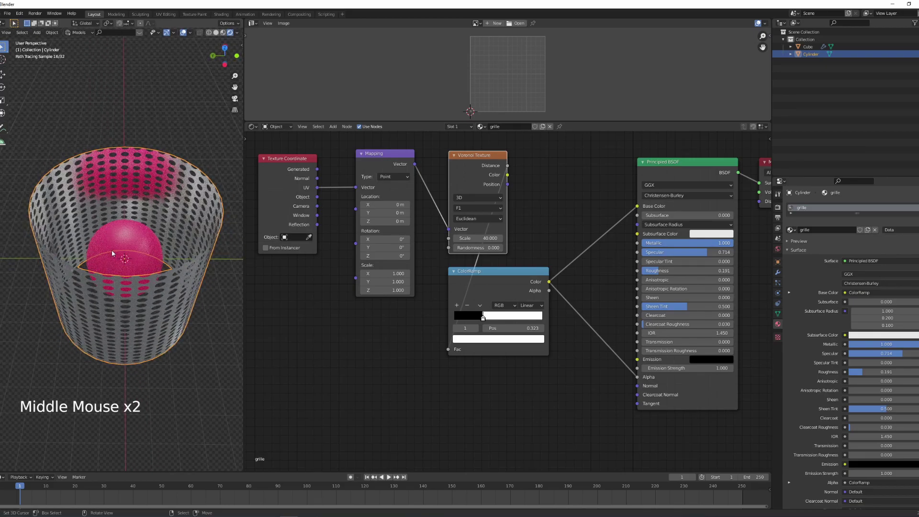